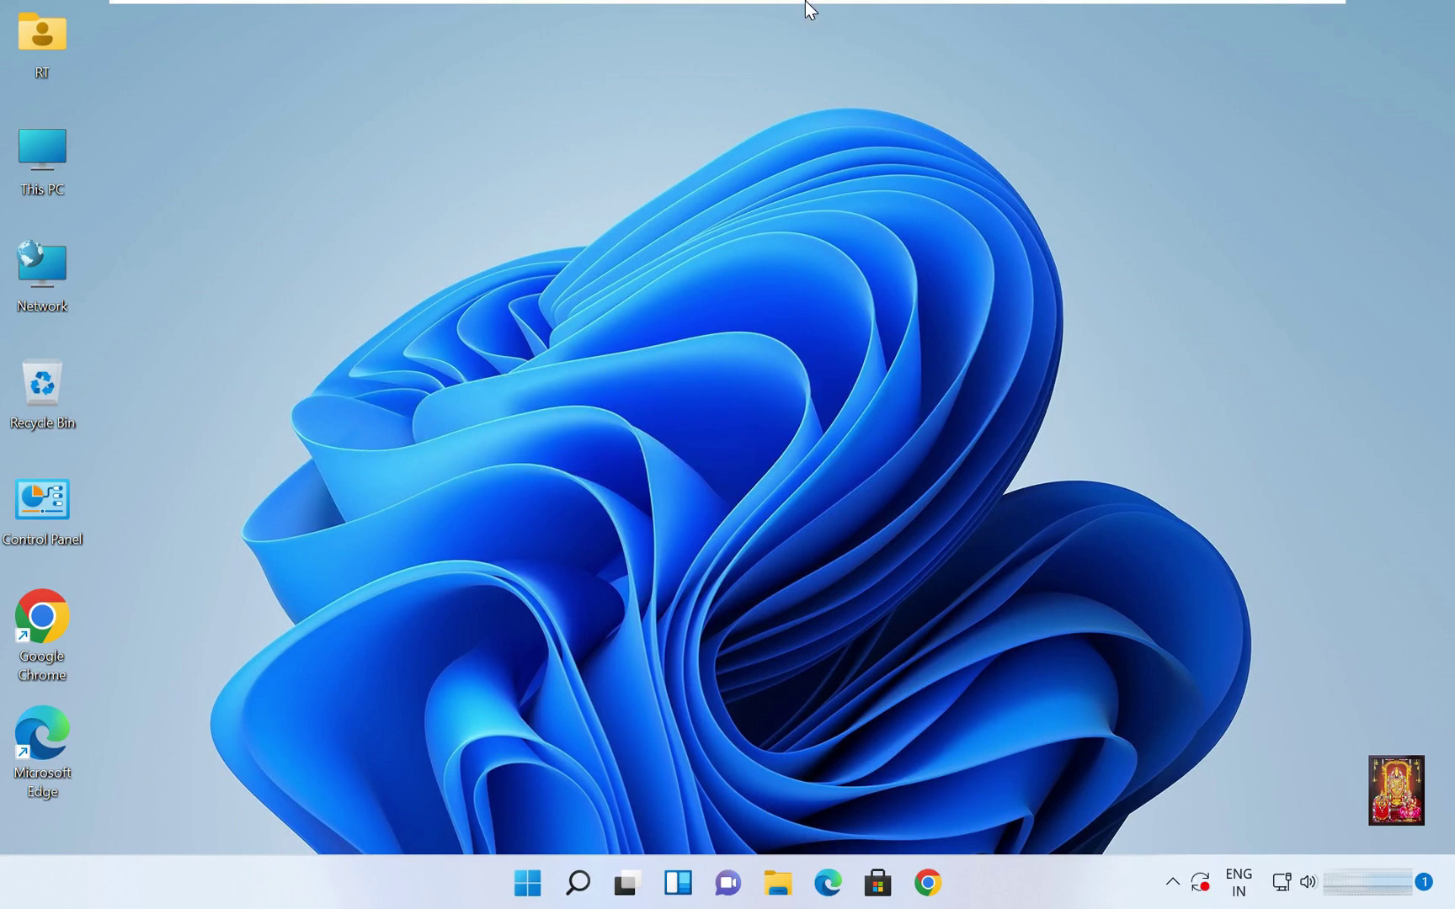
- Look at the server VM's Ethernet0 network settings, then return to the Windows 11 machine
left_click(867, 19)
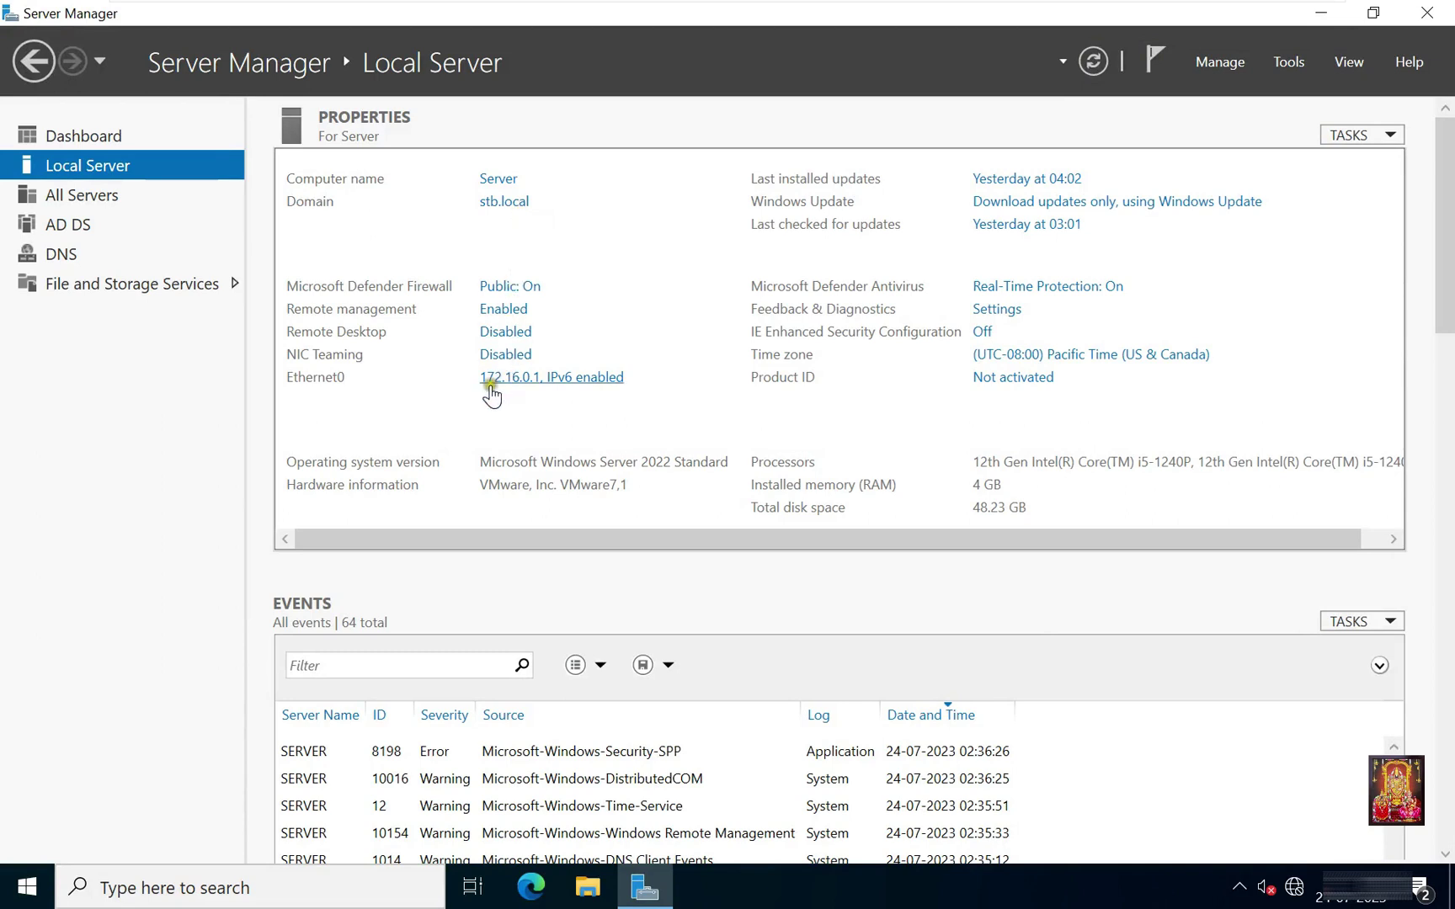
left_click(535, 385)
left_click(584, 379)
mouse_move(779, 7)
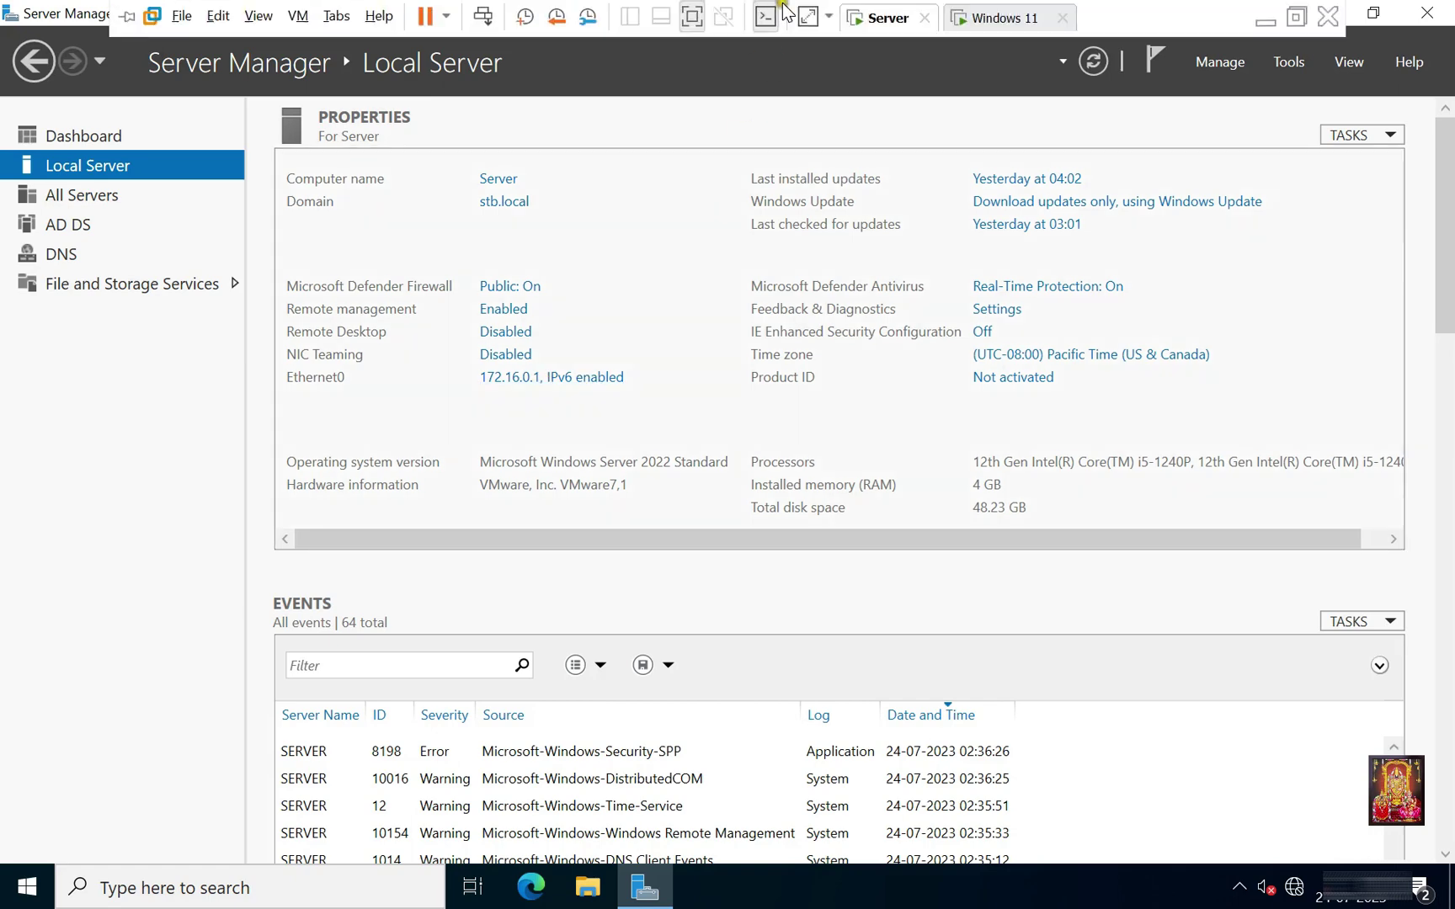
left_click(1006, 17)
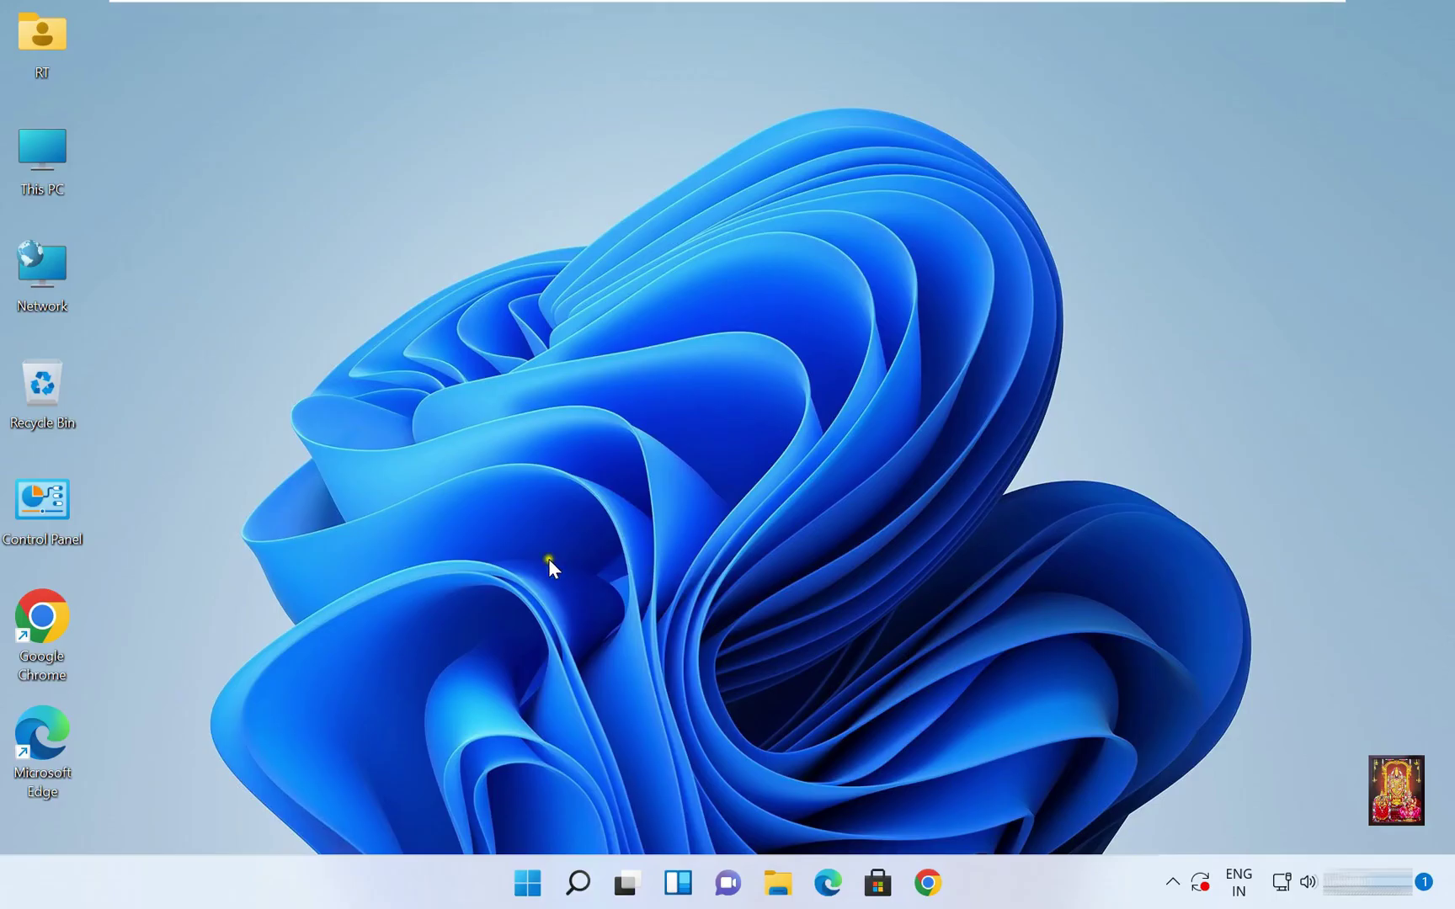
- Open Ethernet0's connection properties and select Internet Protocol Version 4 (TCP/IPv4)
right_click(41, 263)
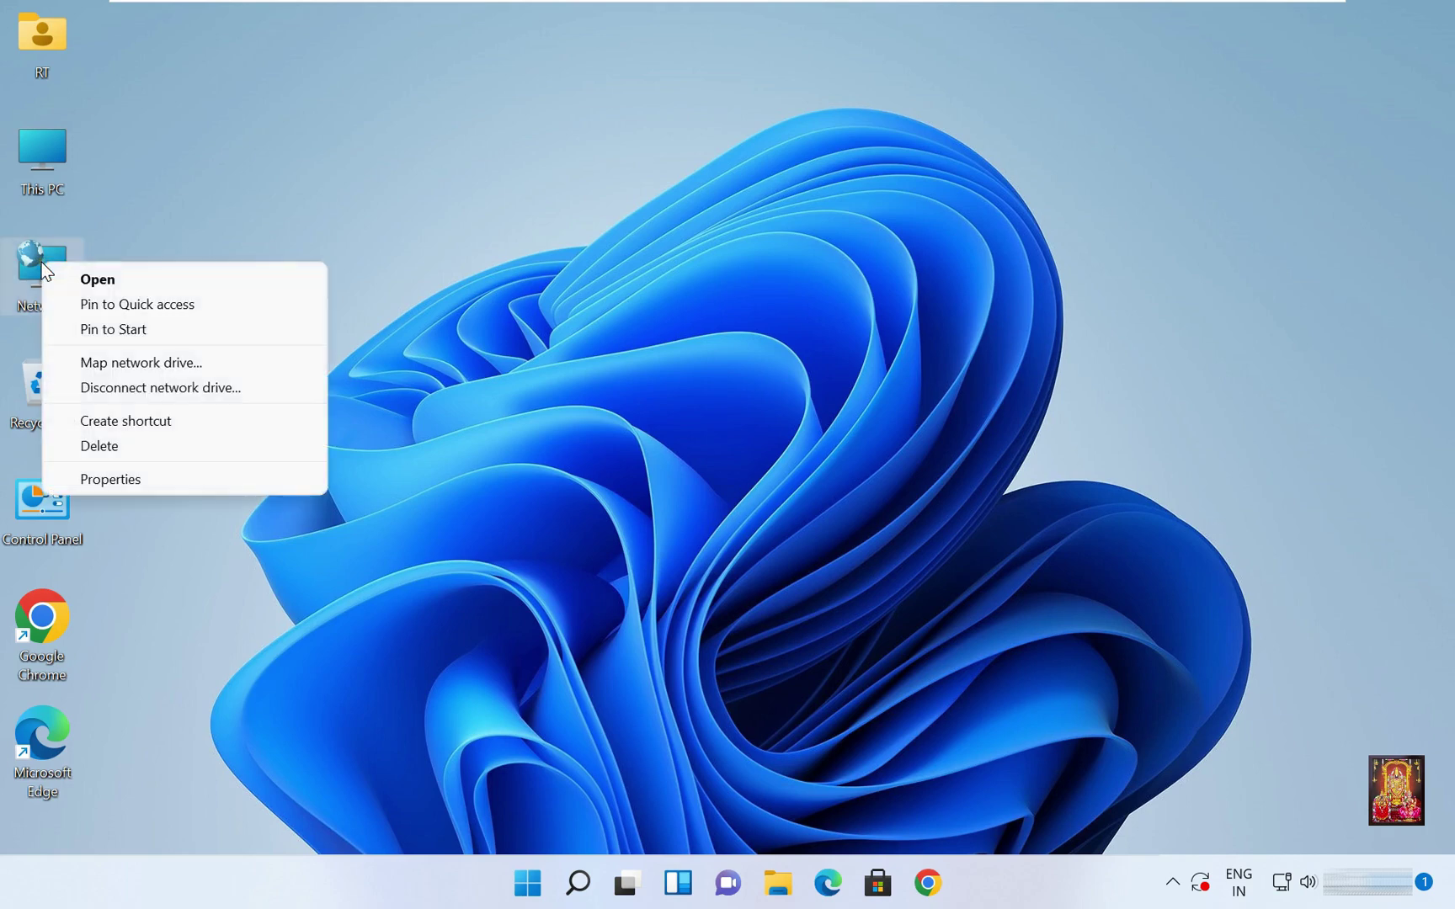
left_click(130, 480)
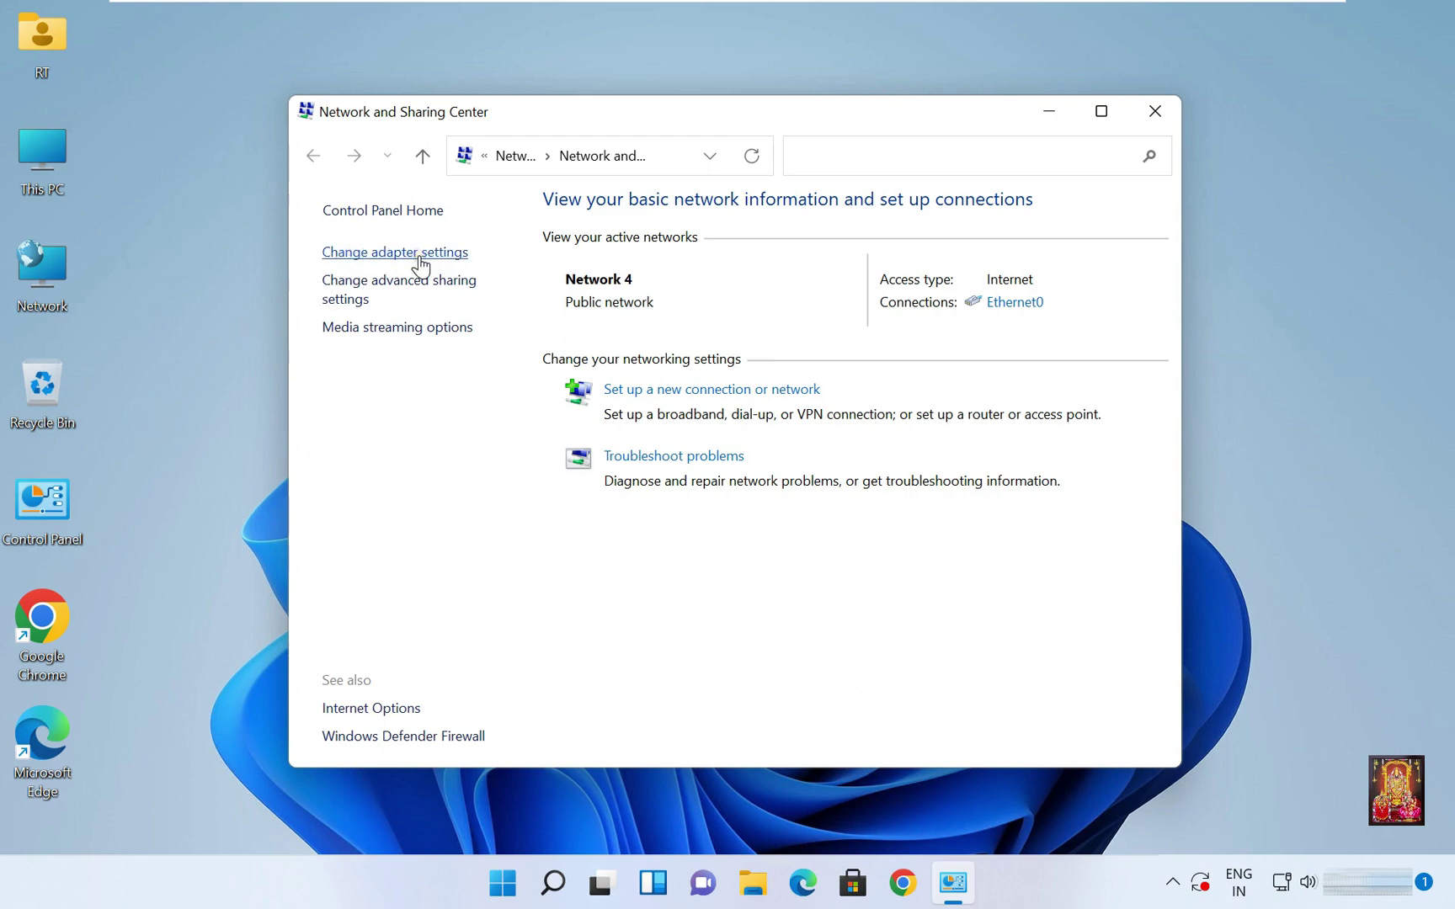
left_click(420, 261)
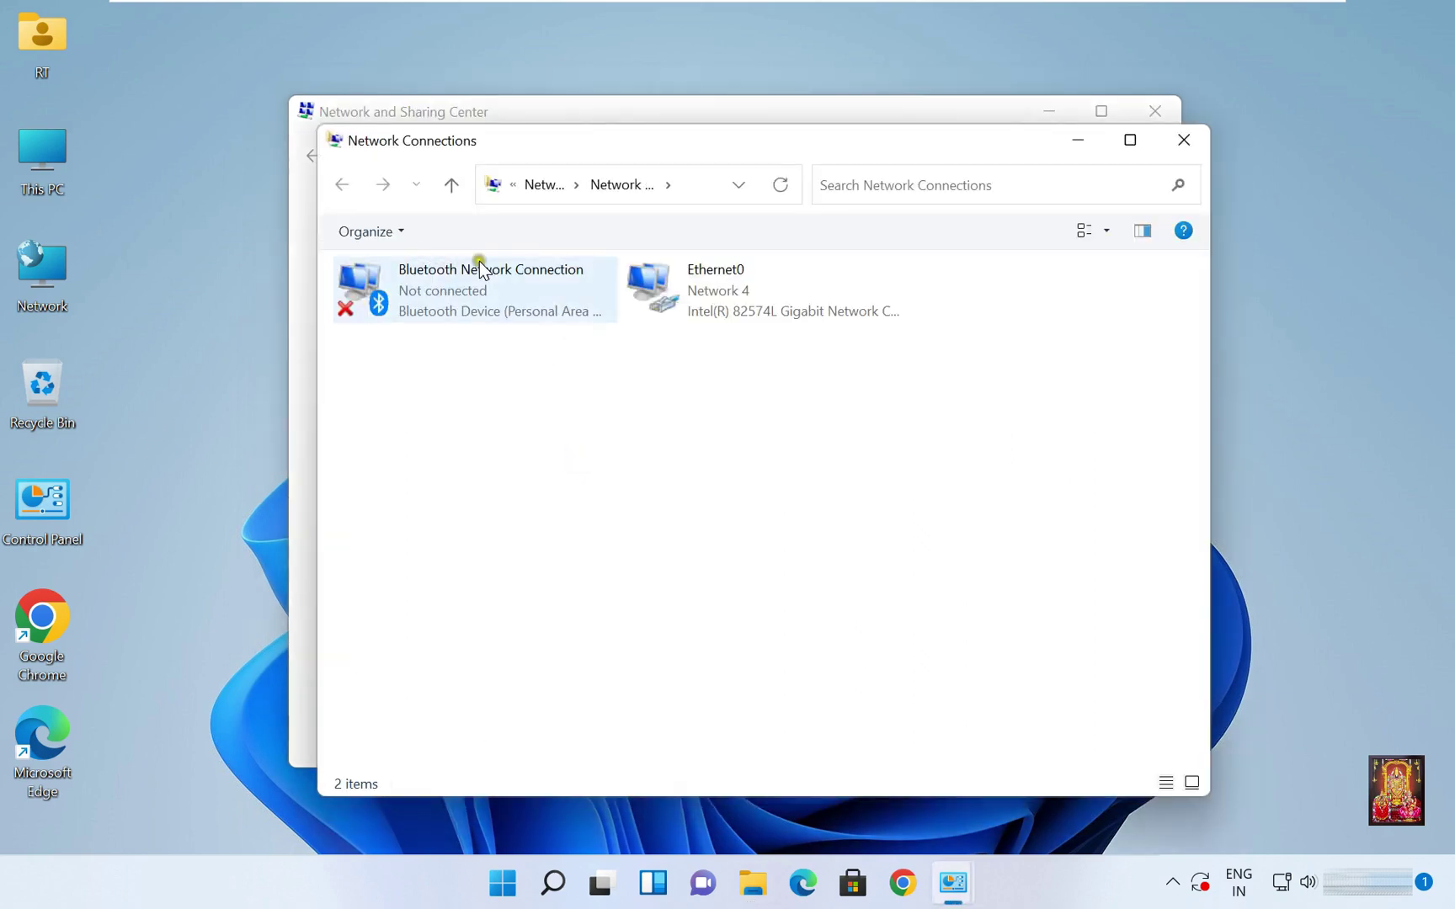
left_click(711, 309)
right_click(714, 314)
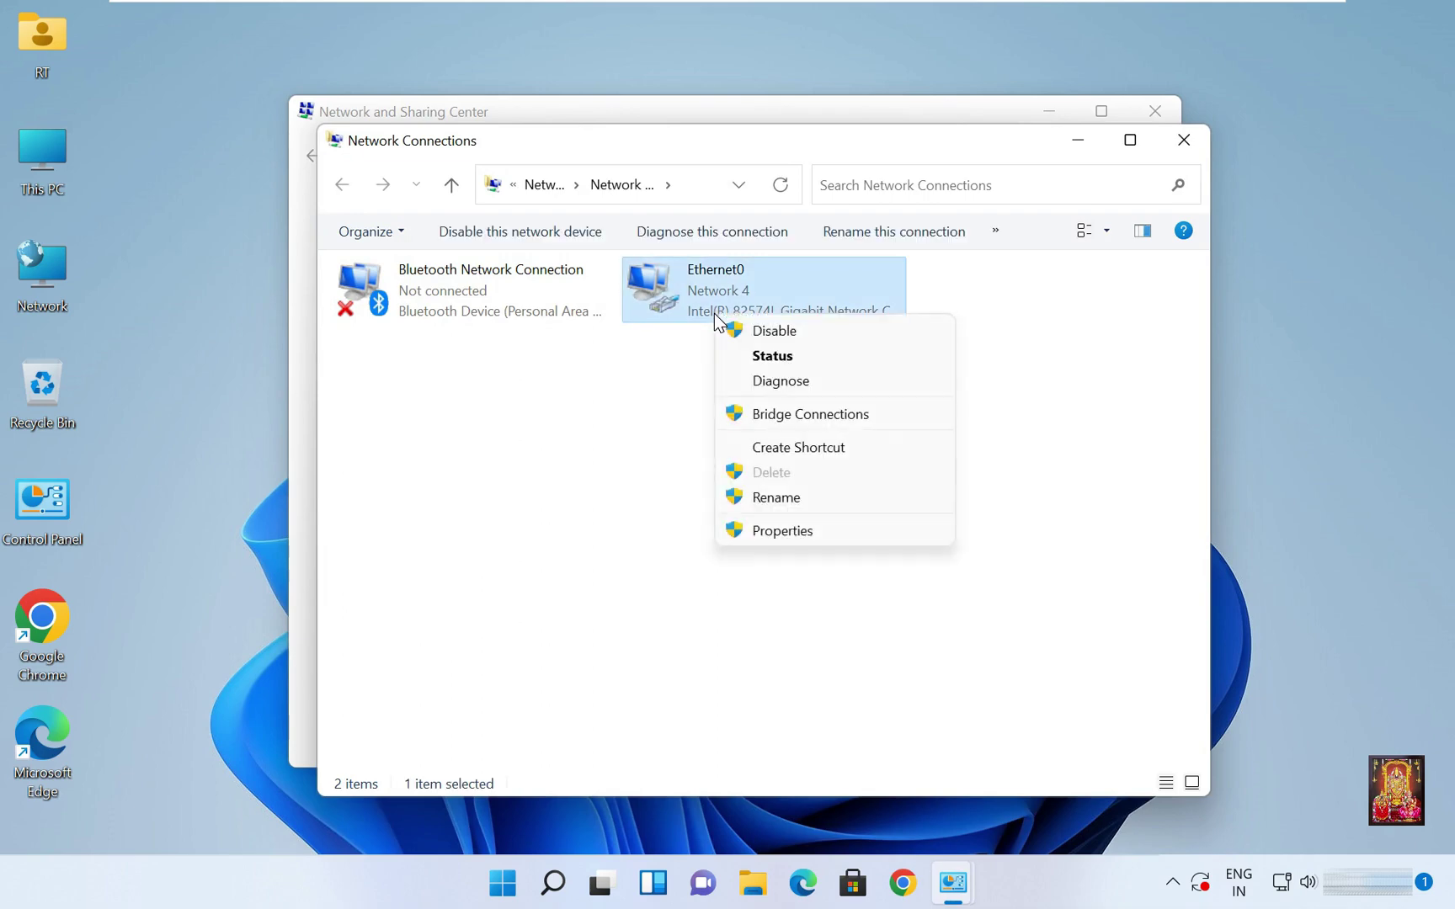
left_click(781, 527)
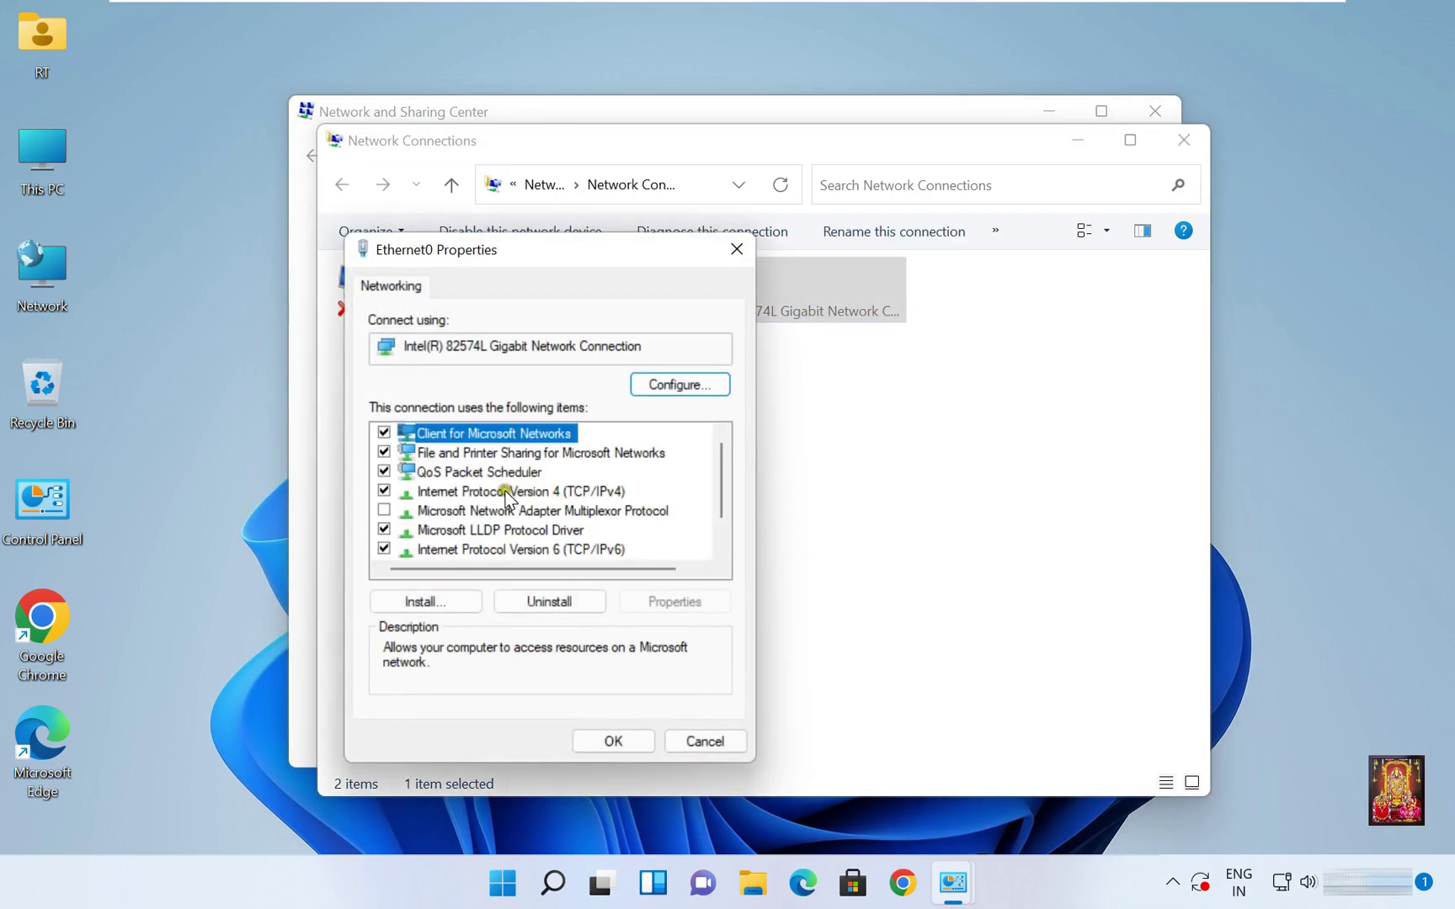
left_click(471, 492)
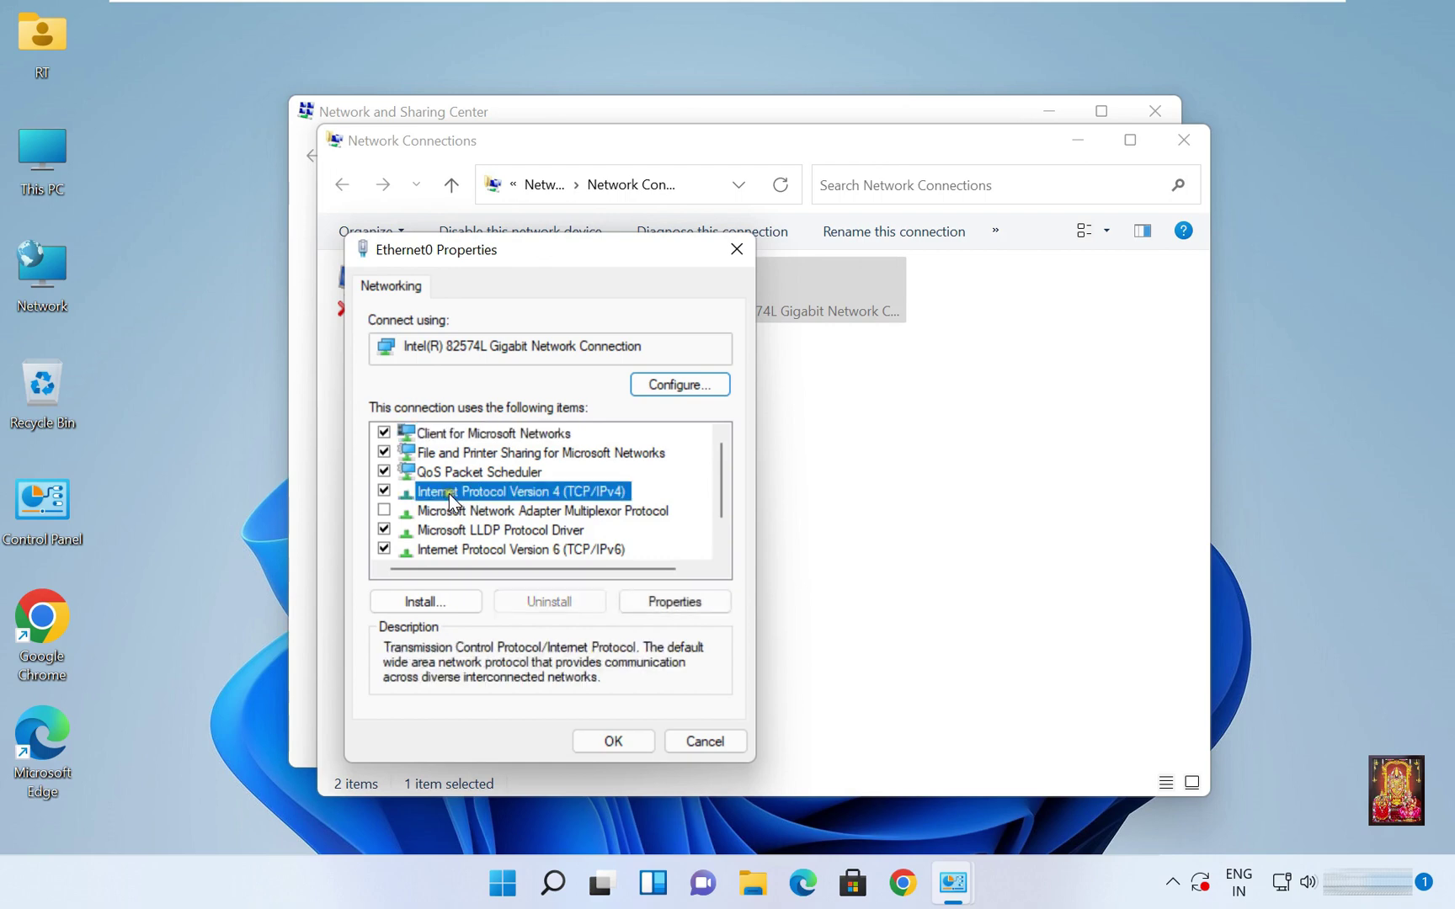
- Assign Ethernet0 static IP 172.16.0.2, mask 255.255.0.0, DNS 172.16.0.1, and close the network windows
left_click(669, 601)
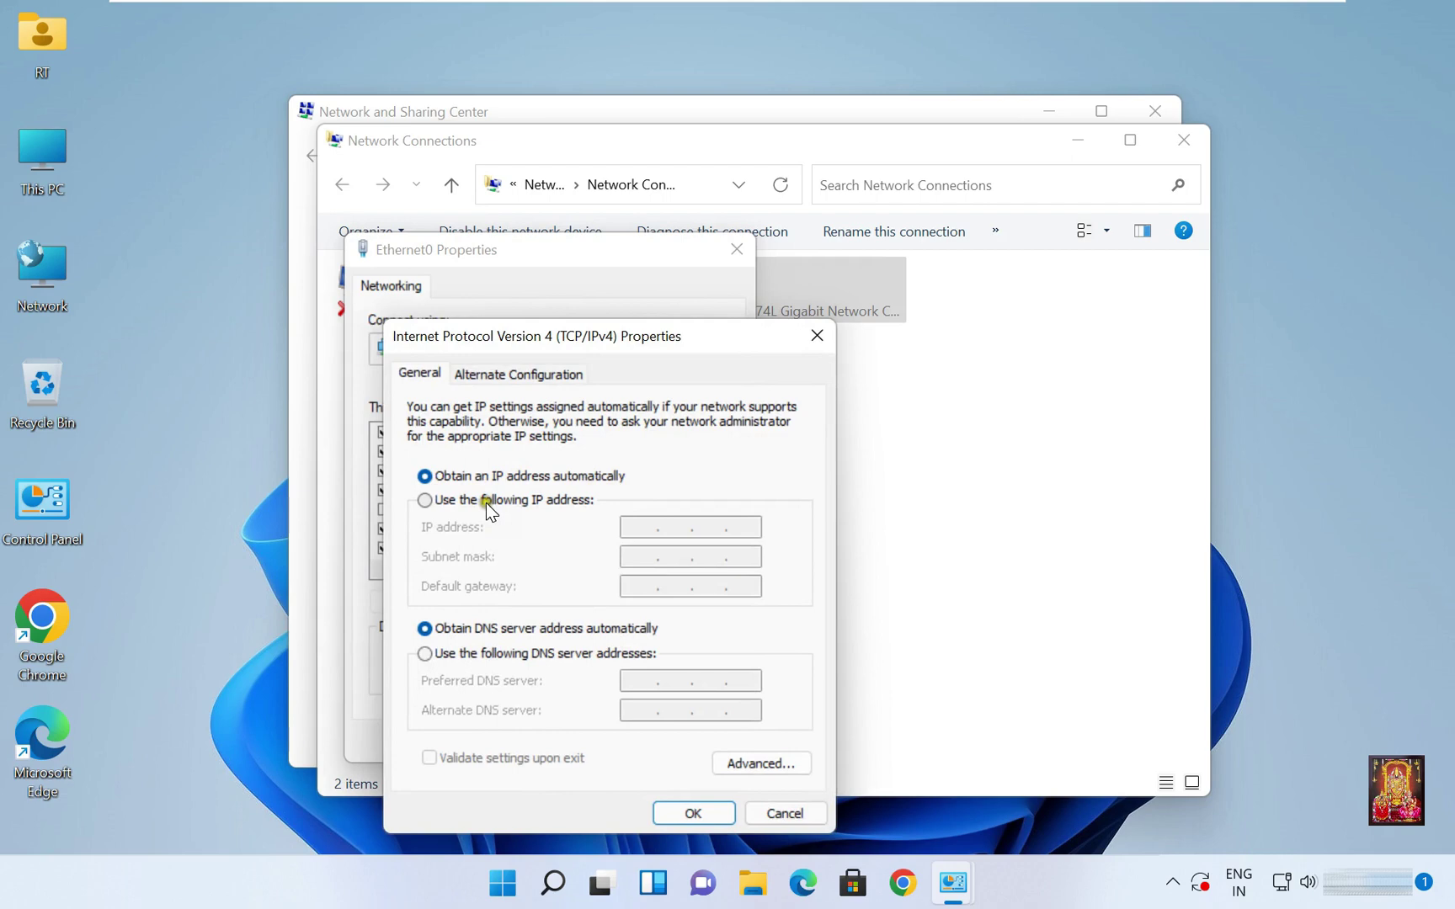
left_click(543, 499)
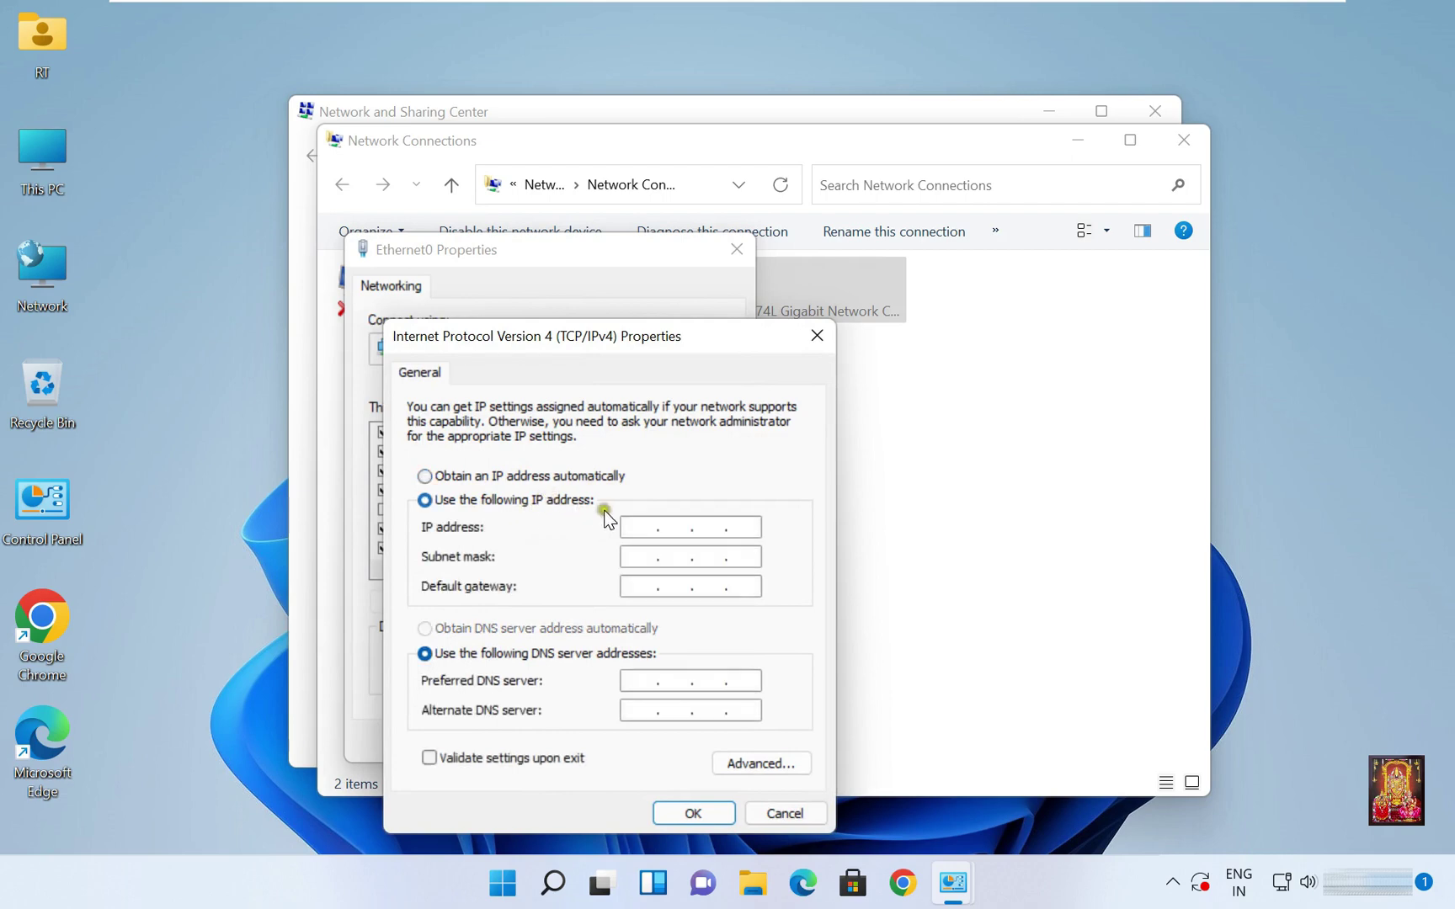
left_click(641, 527)
type("172.16.0 . 2")
left_click(623, 555)
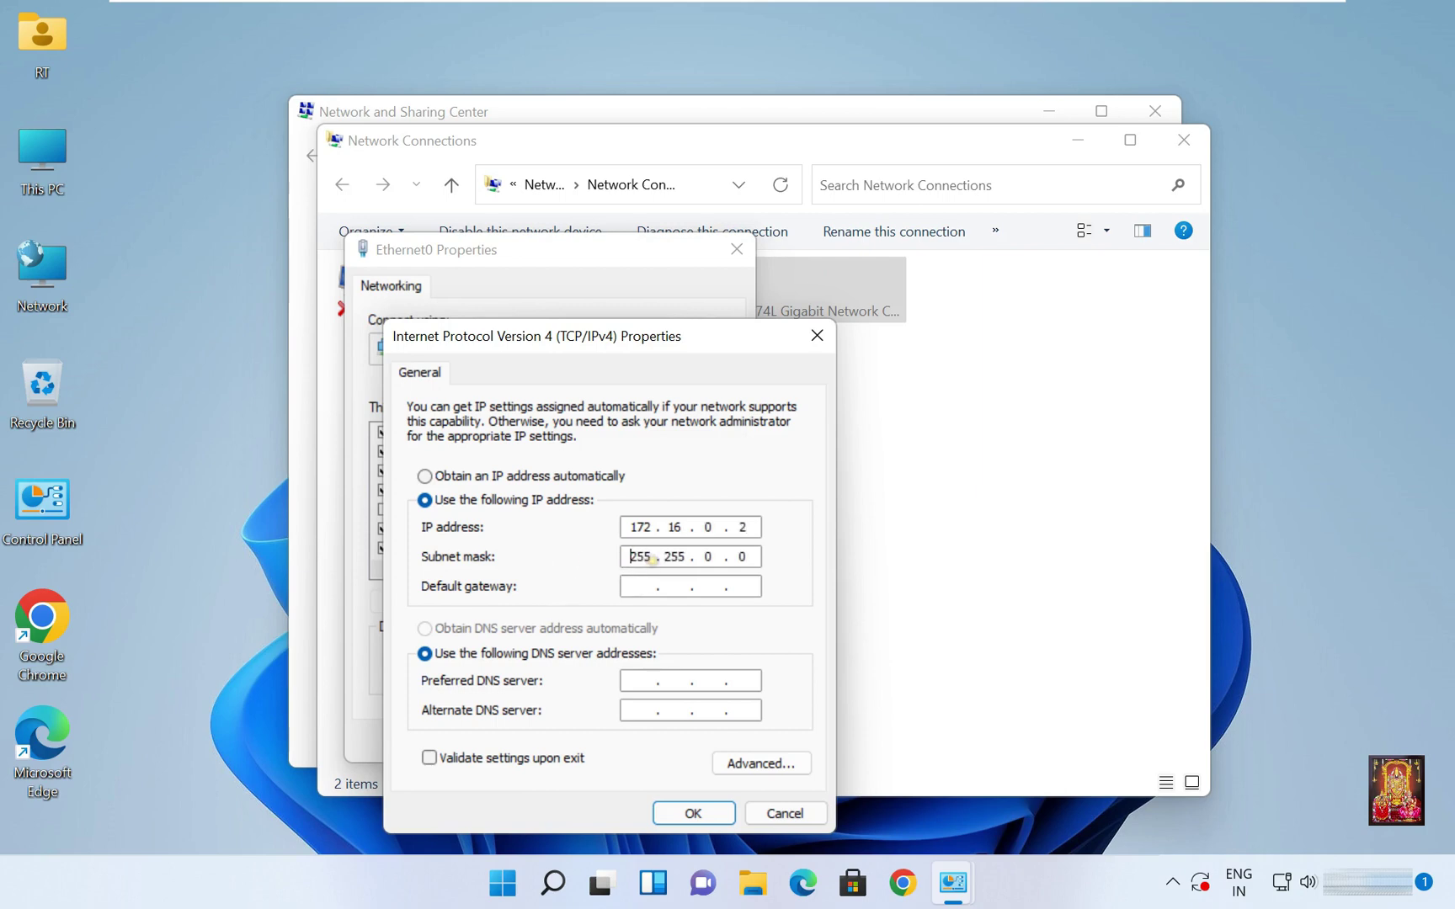
left_click(640, 679)
type("172.16.0.1")
left_click(693, 814)
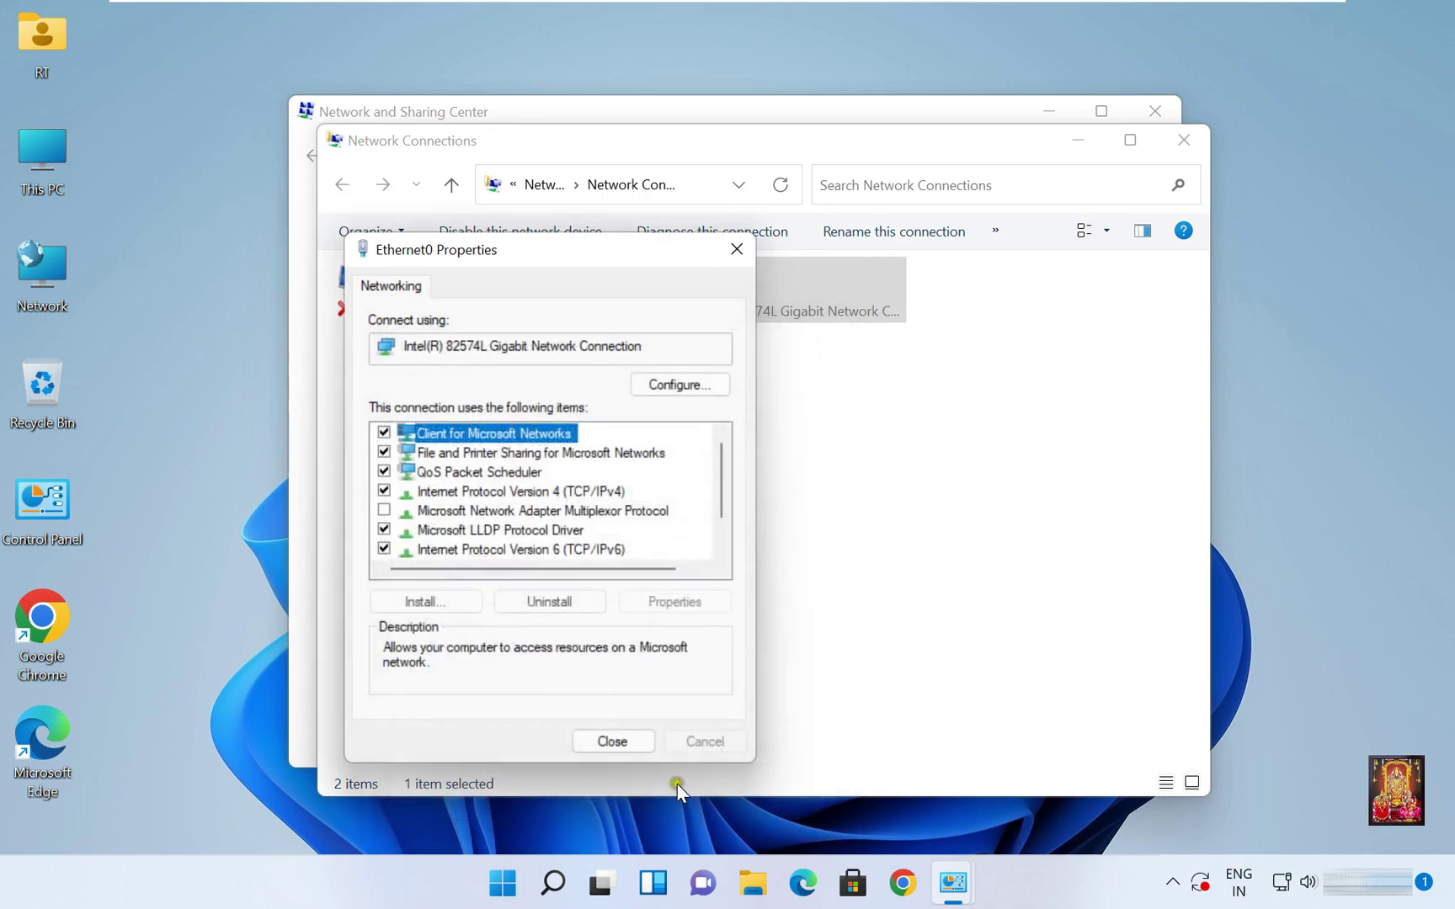
left_click(608, 740)
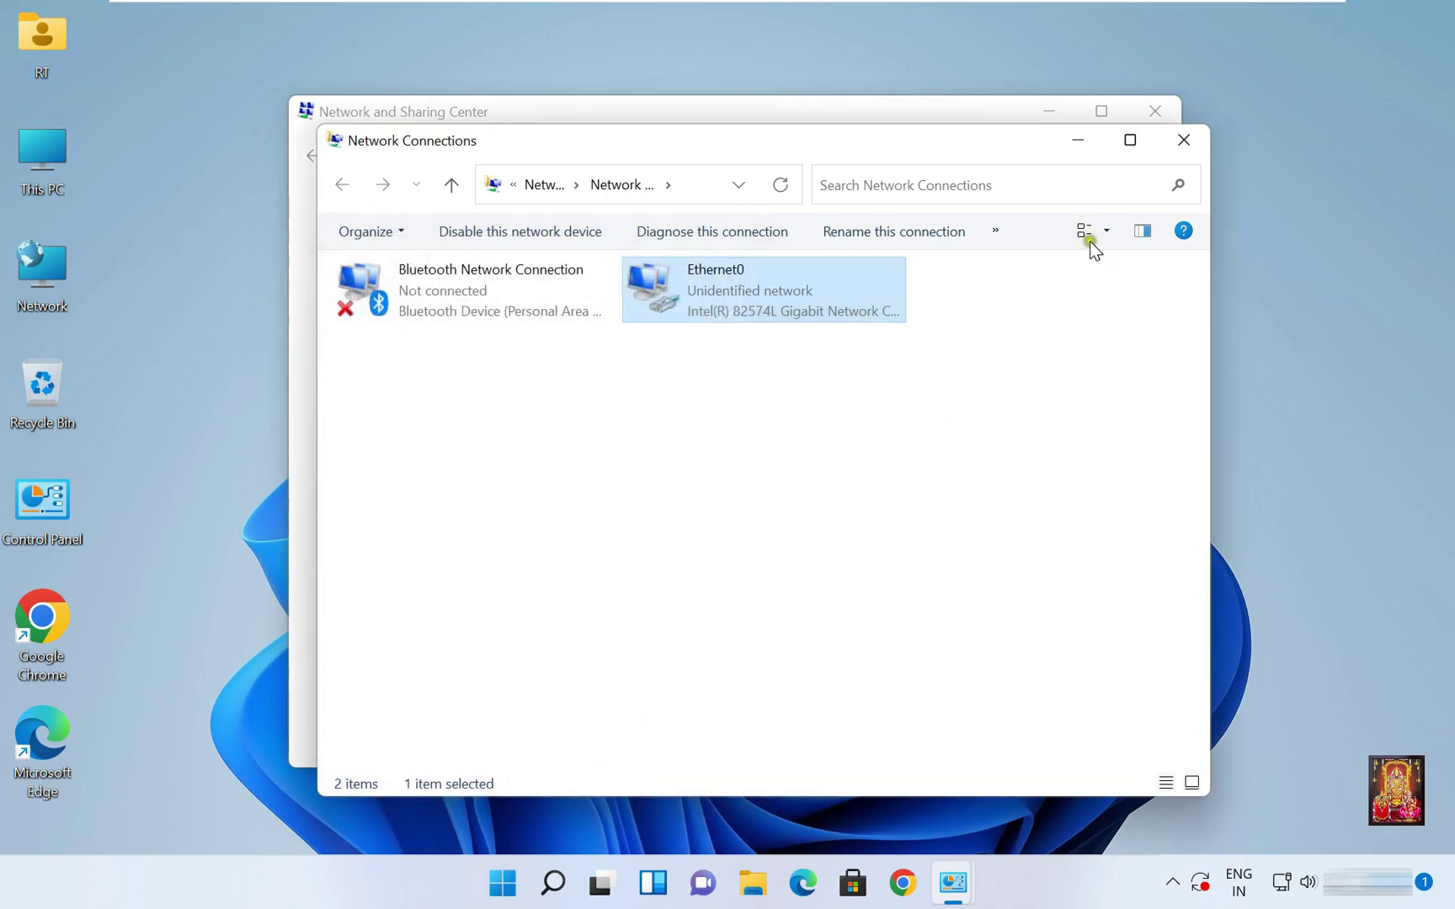
left_click(1175, 144)
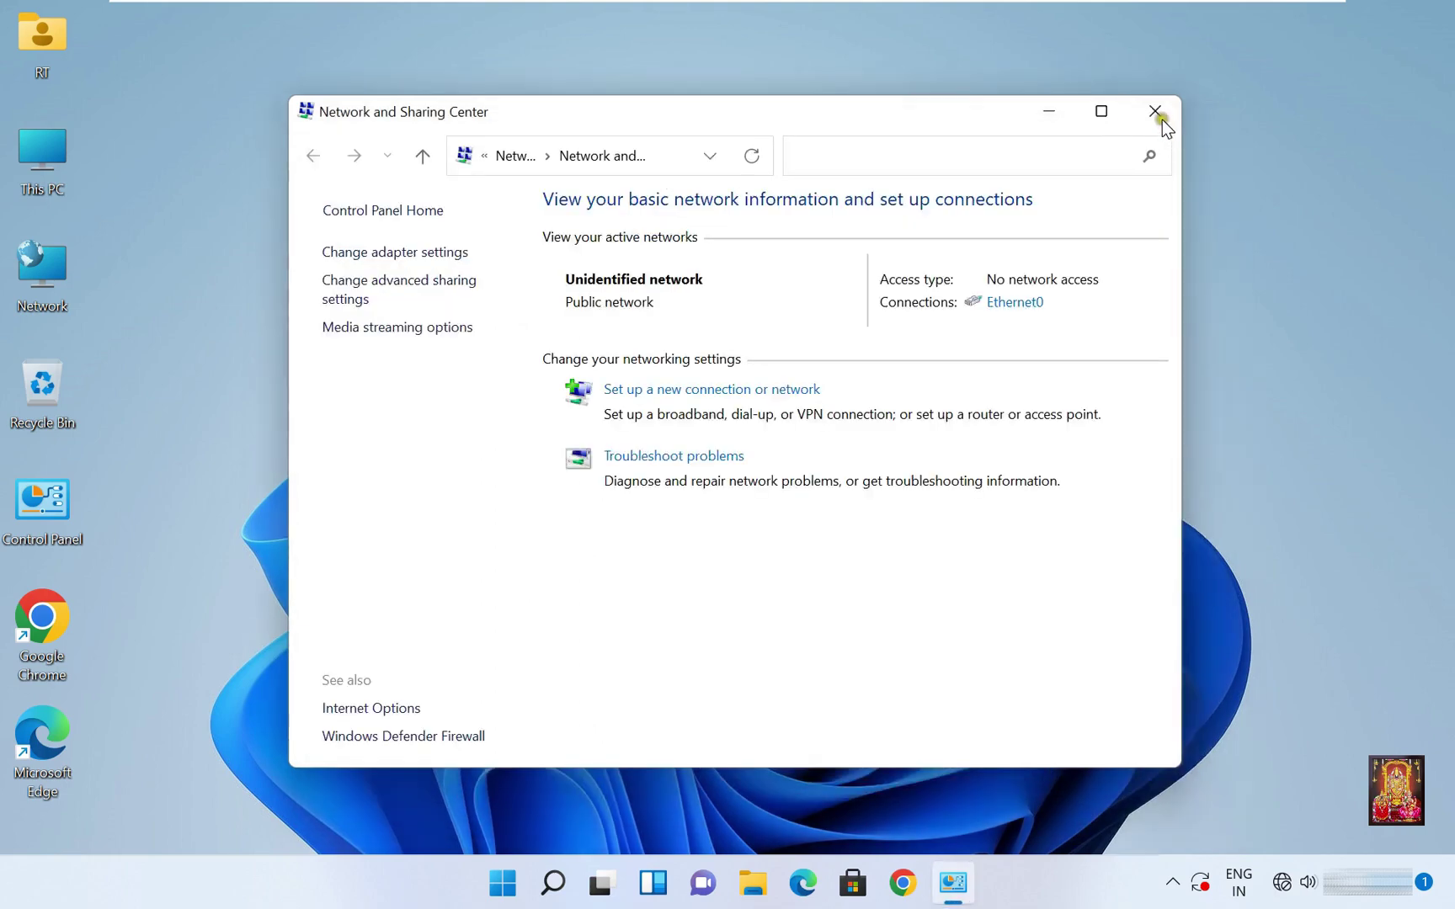
- In This PC's system properties, switch VM11 from WORKGROUP to the stb.local domain
left_click(1156, 112)
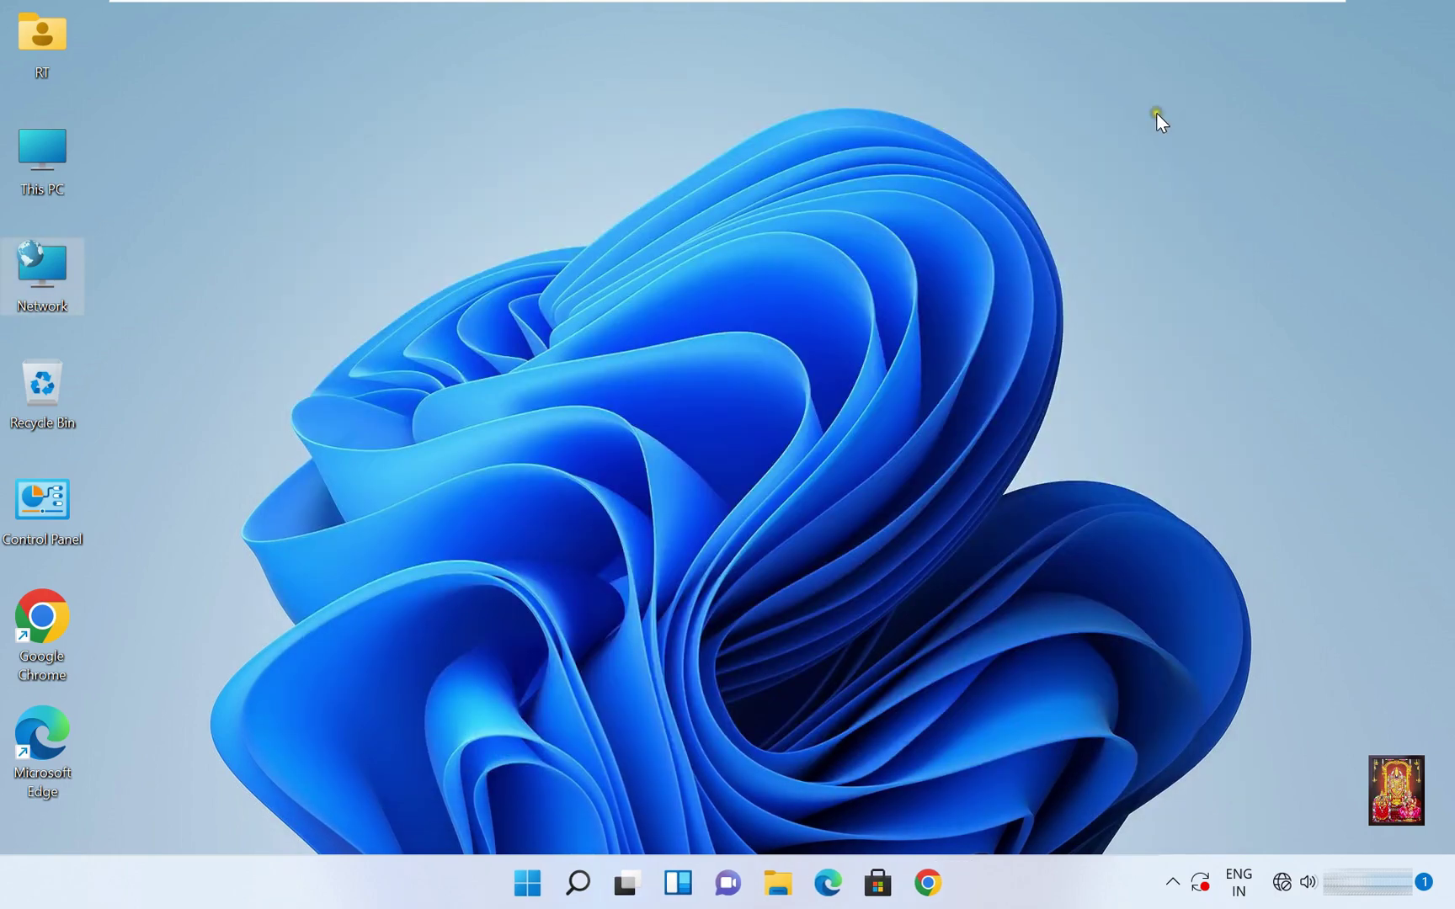
right_click(42, 145)
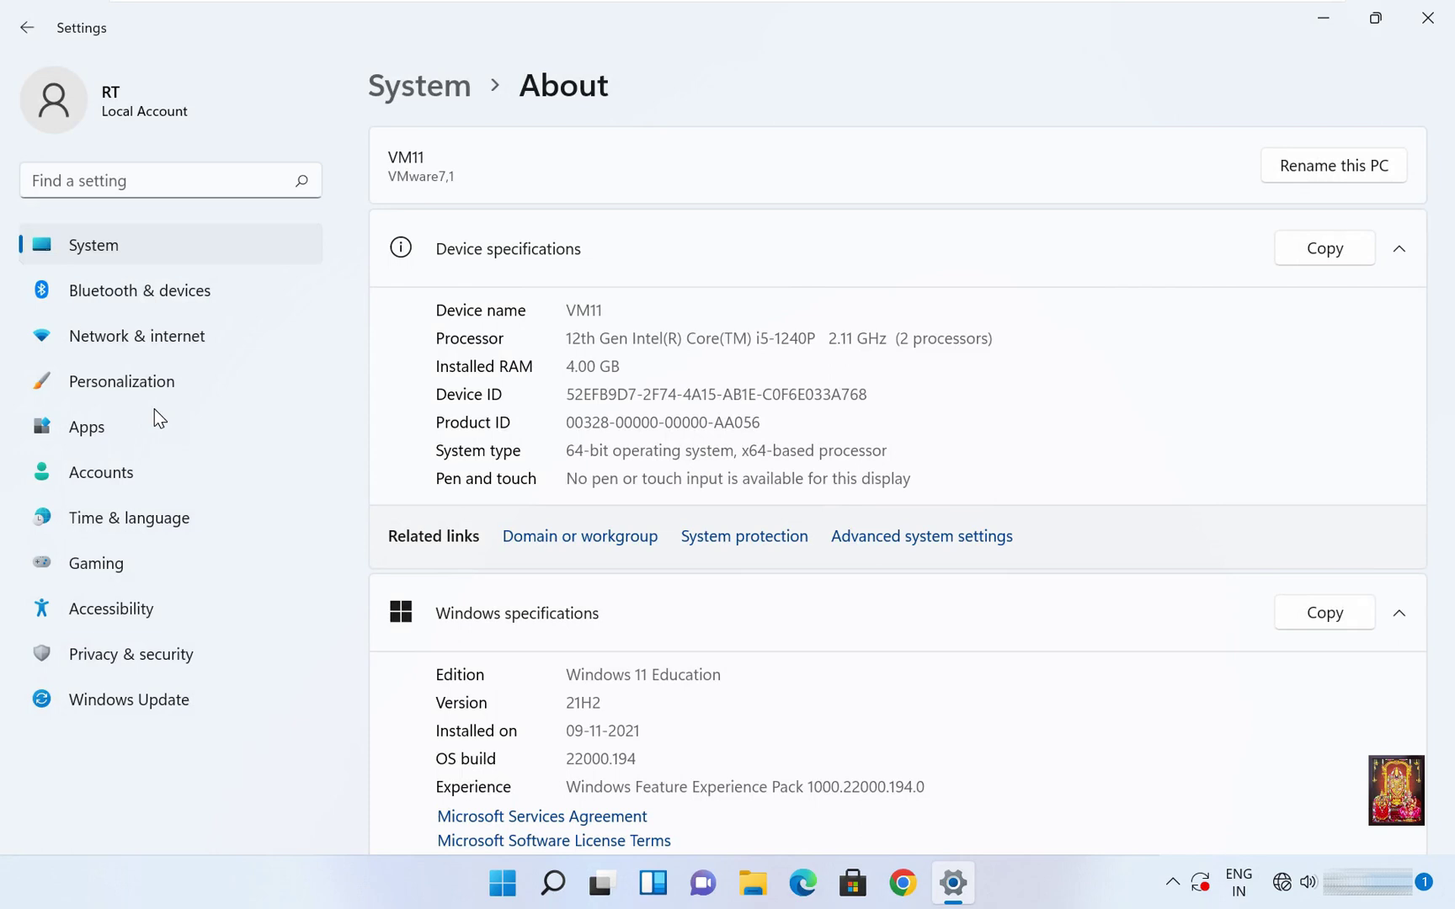
left_click(615, 546)
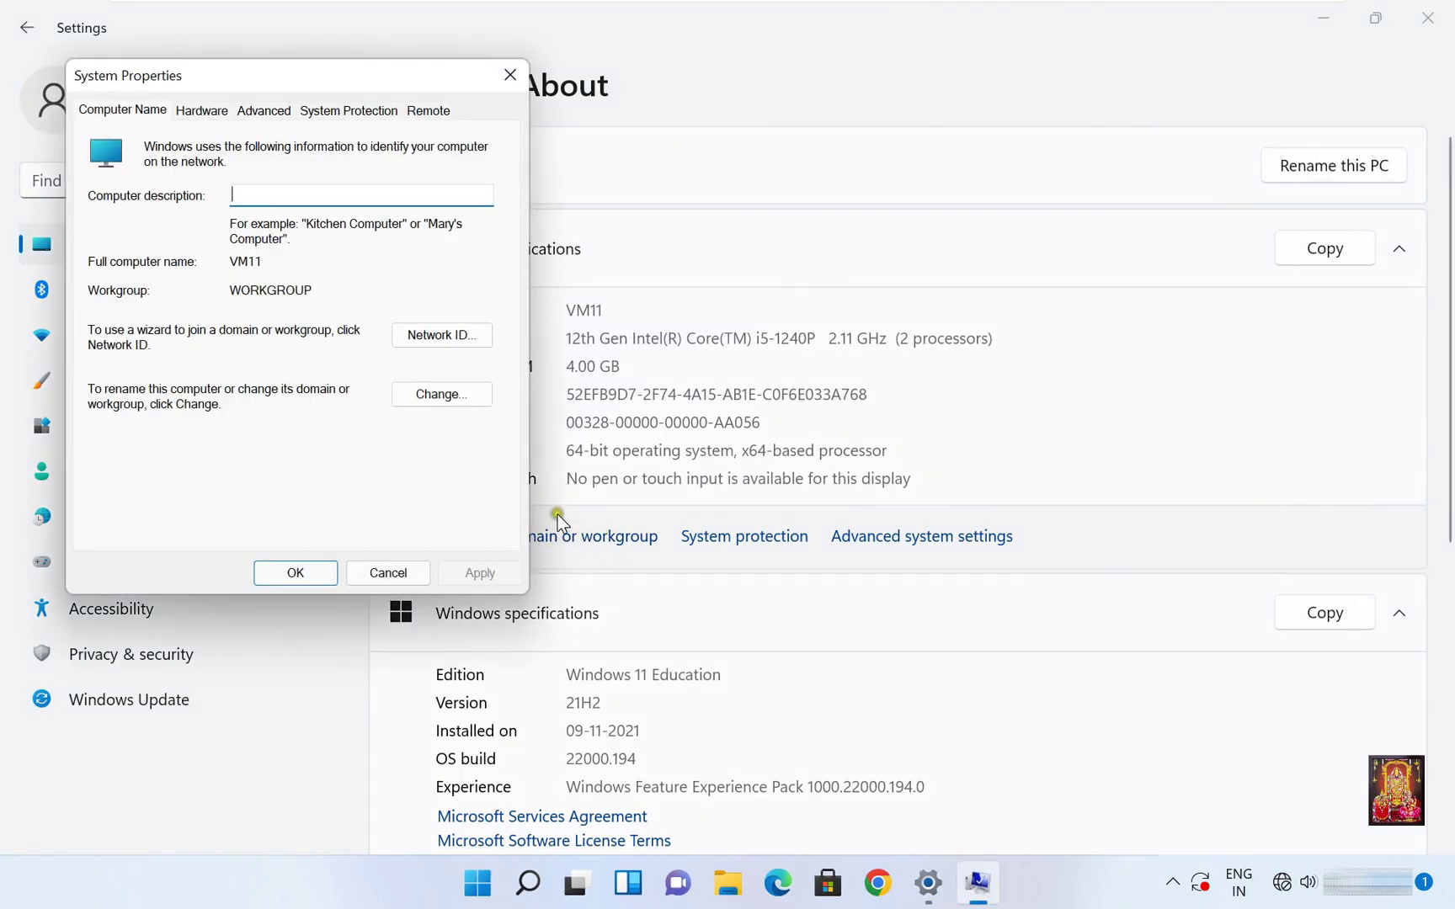
left_click(438, 395)
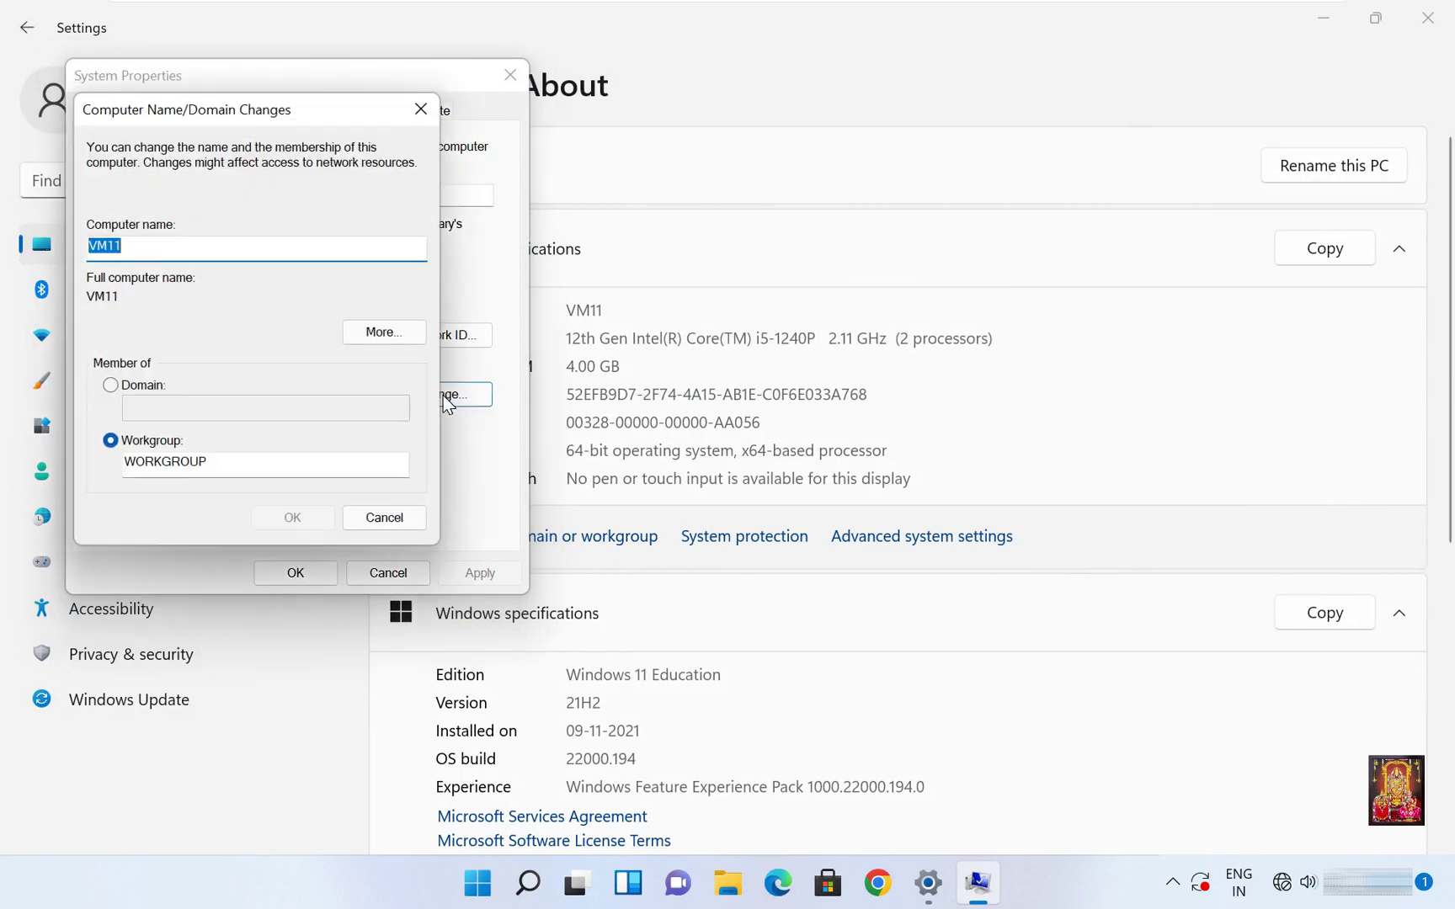
left_click(140, 387)
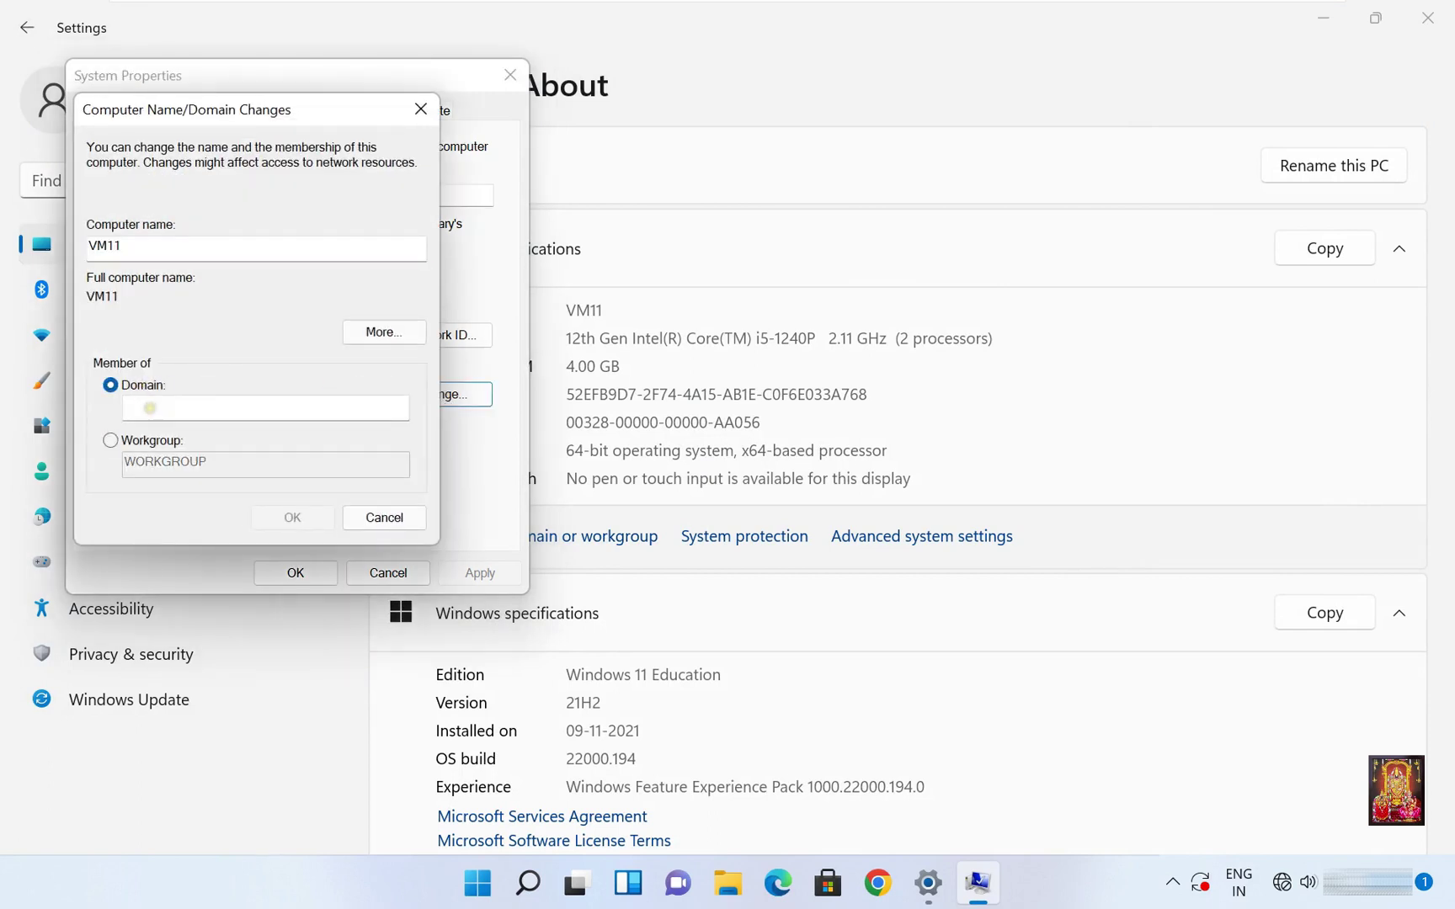
left_click(150, 408)
type("st")
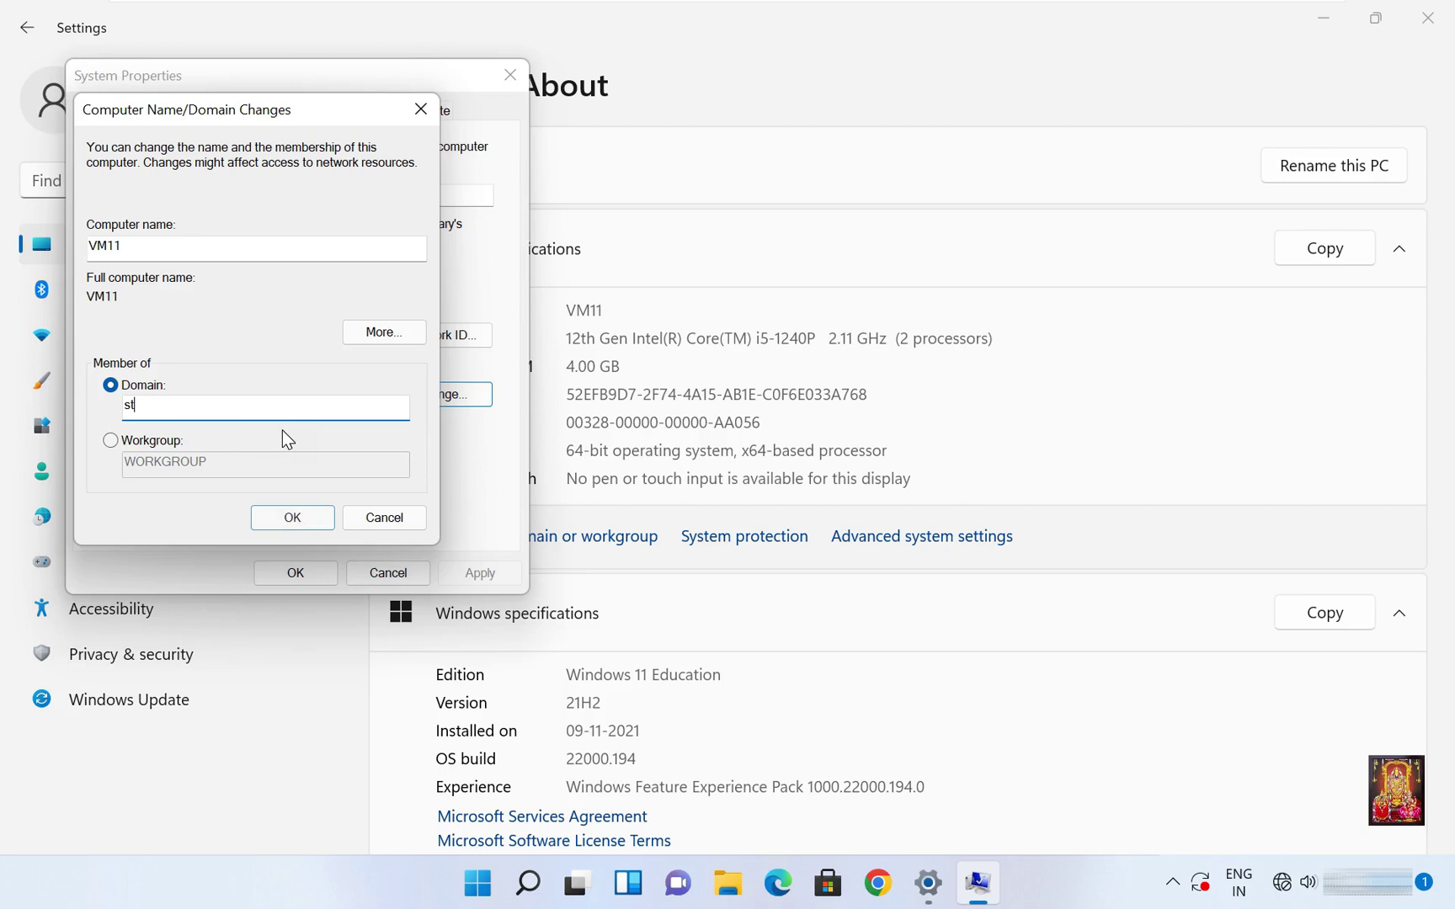
type("b.local")
- Authorize the stb.local join with the administrator account and its password
left_click(286, 515)
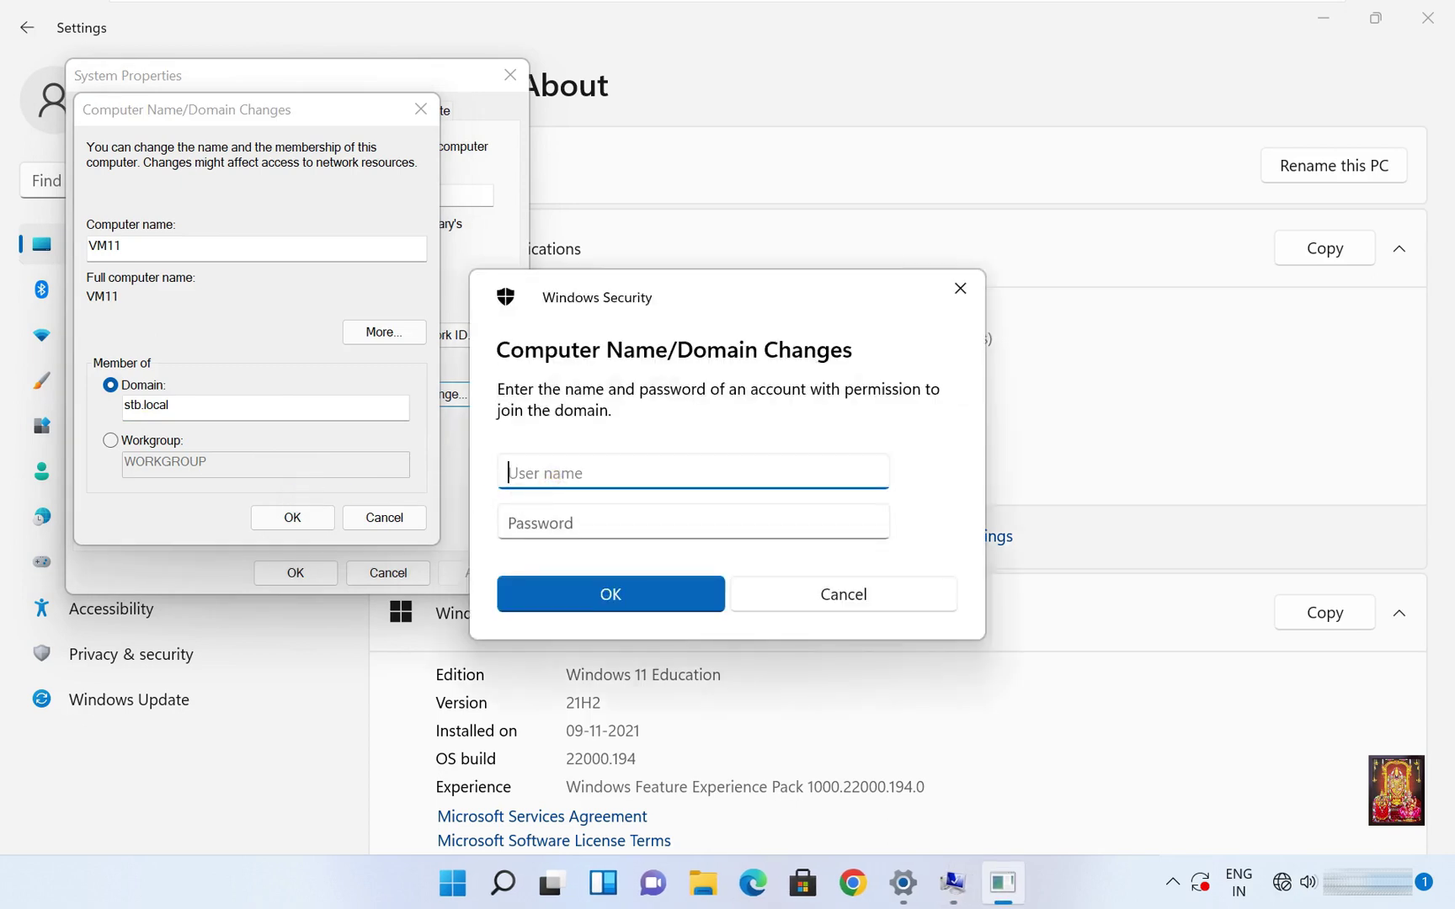
type("administrator")
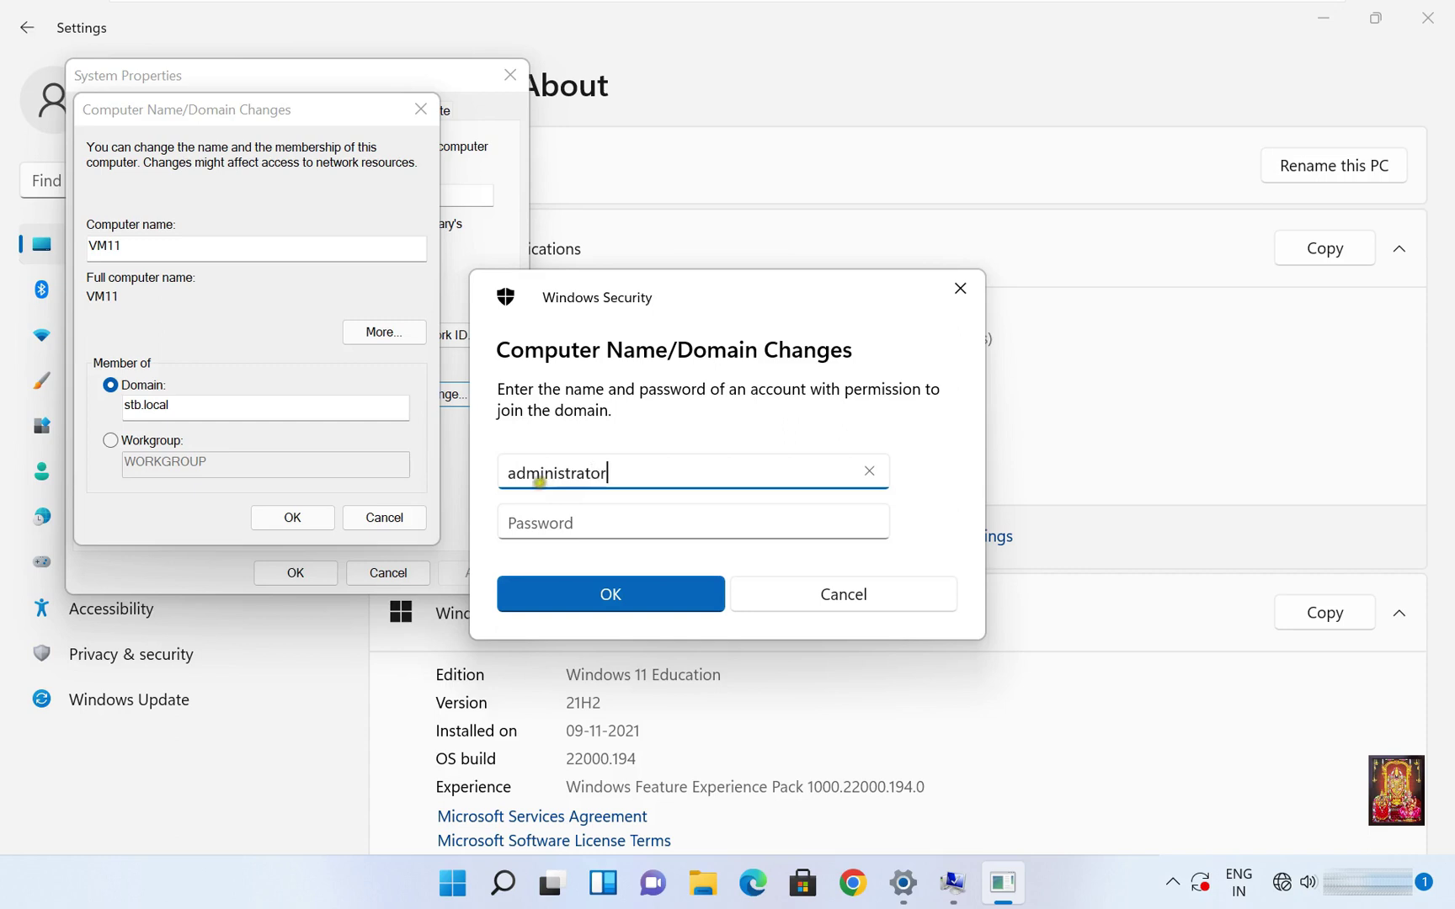
left_click(529, 512)
type("•••••••")
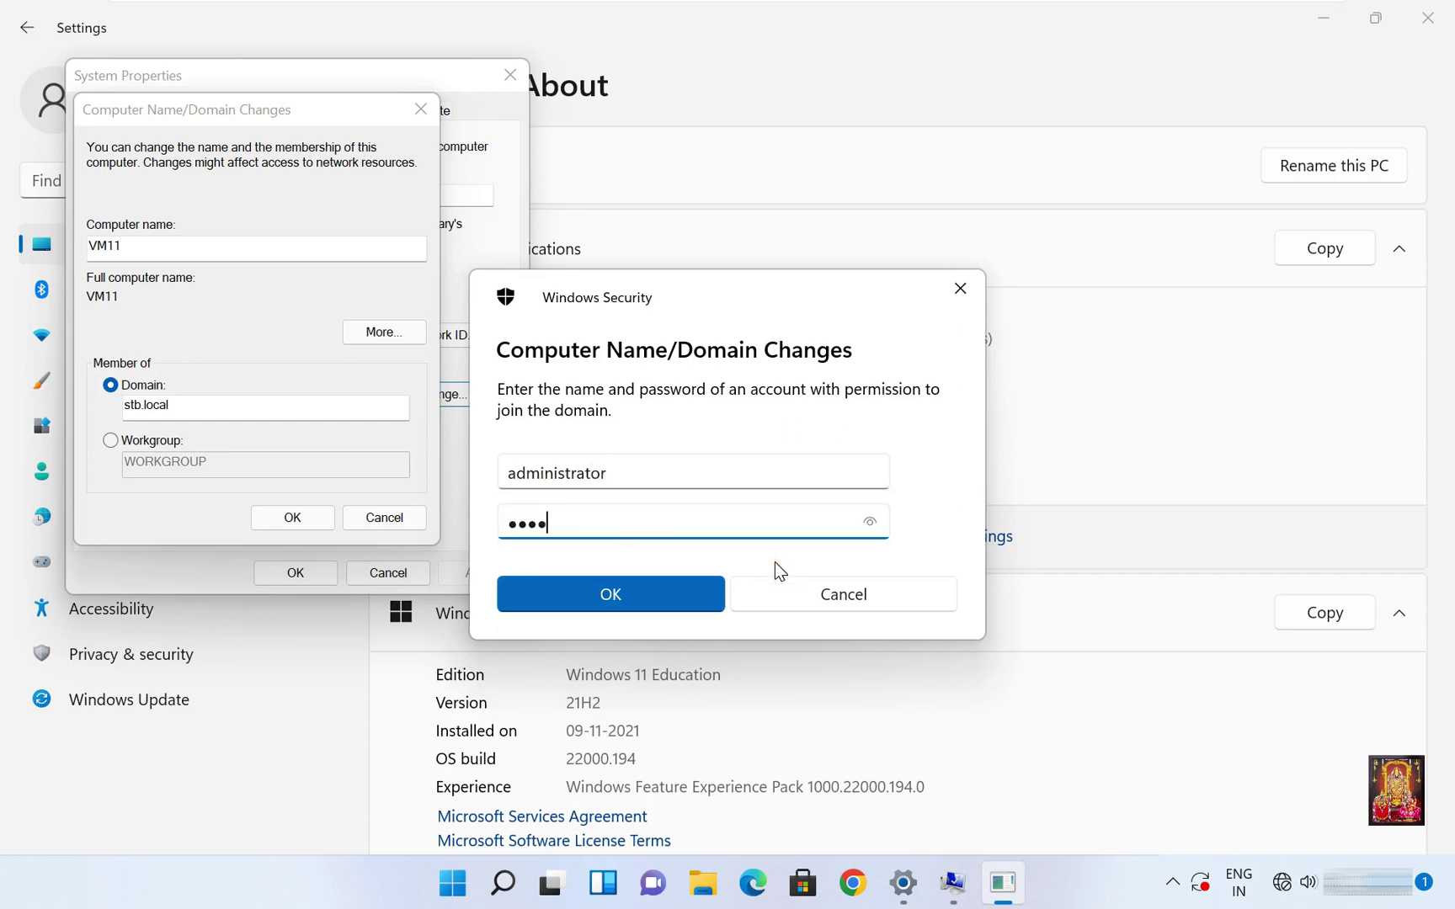
left_click(613, 594)
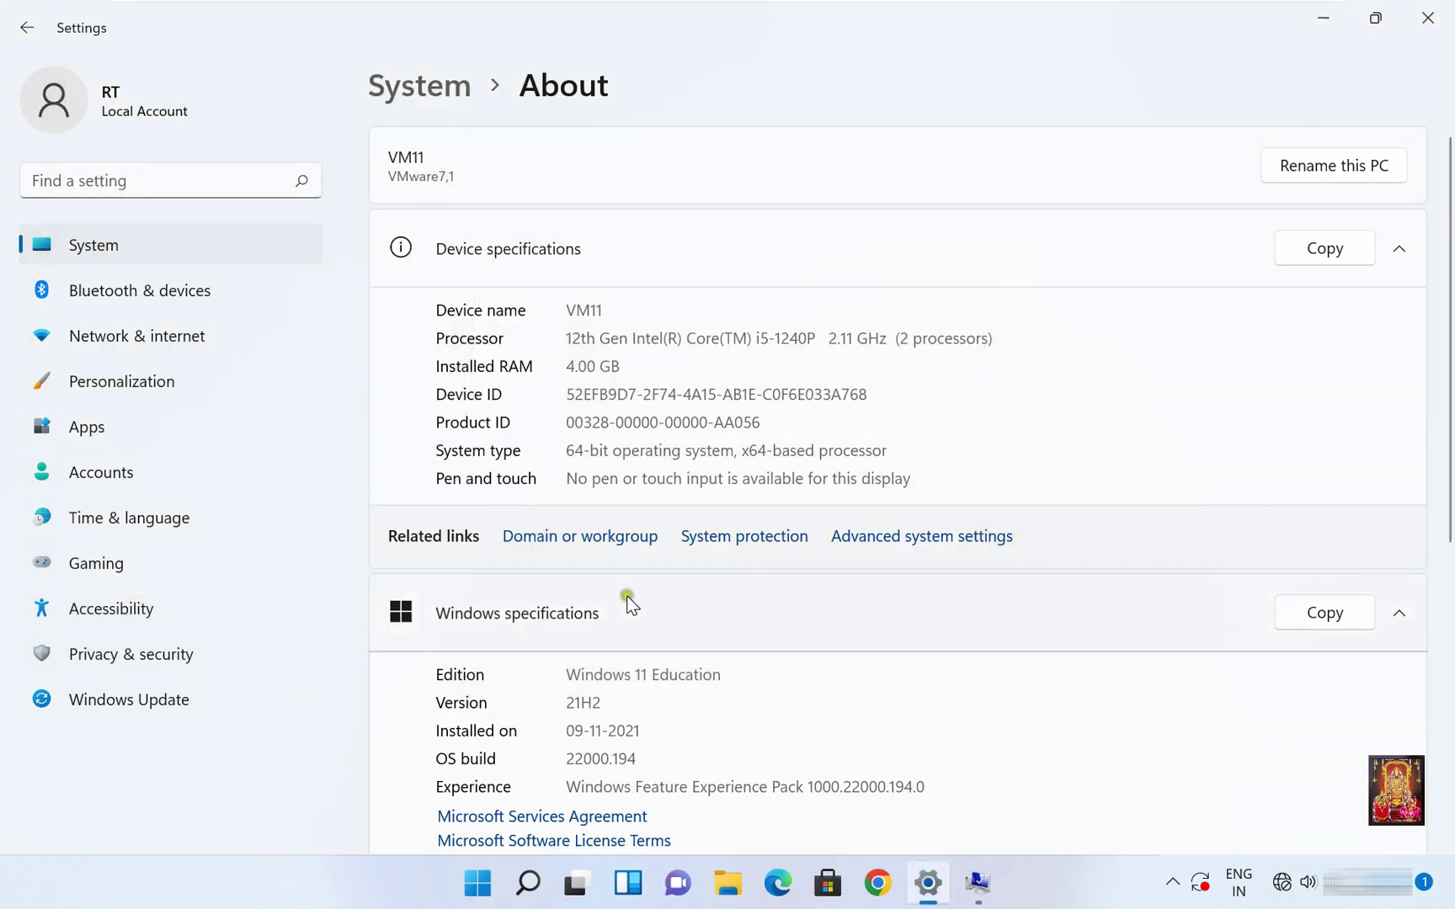
- Acknowledge the welcome to stb.local and restart-required messages, then close System Properties
left_click(979, 886)
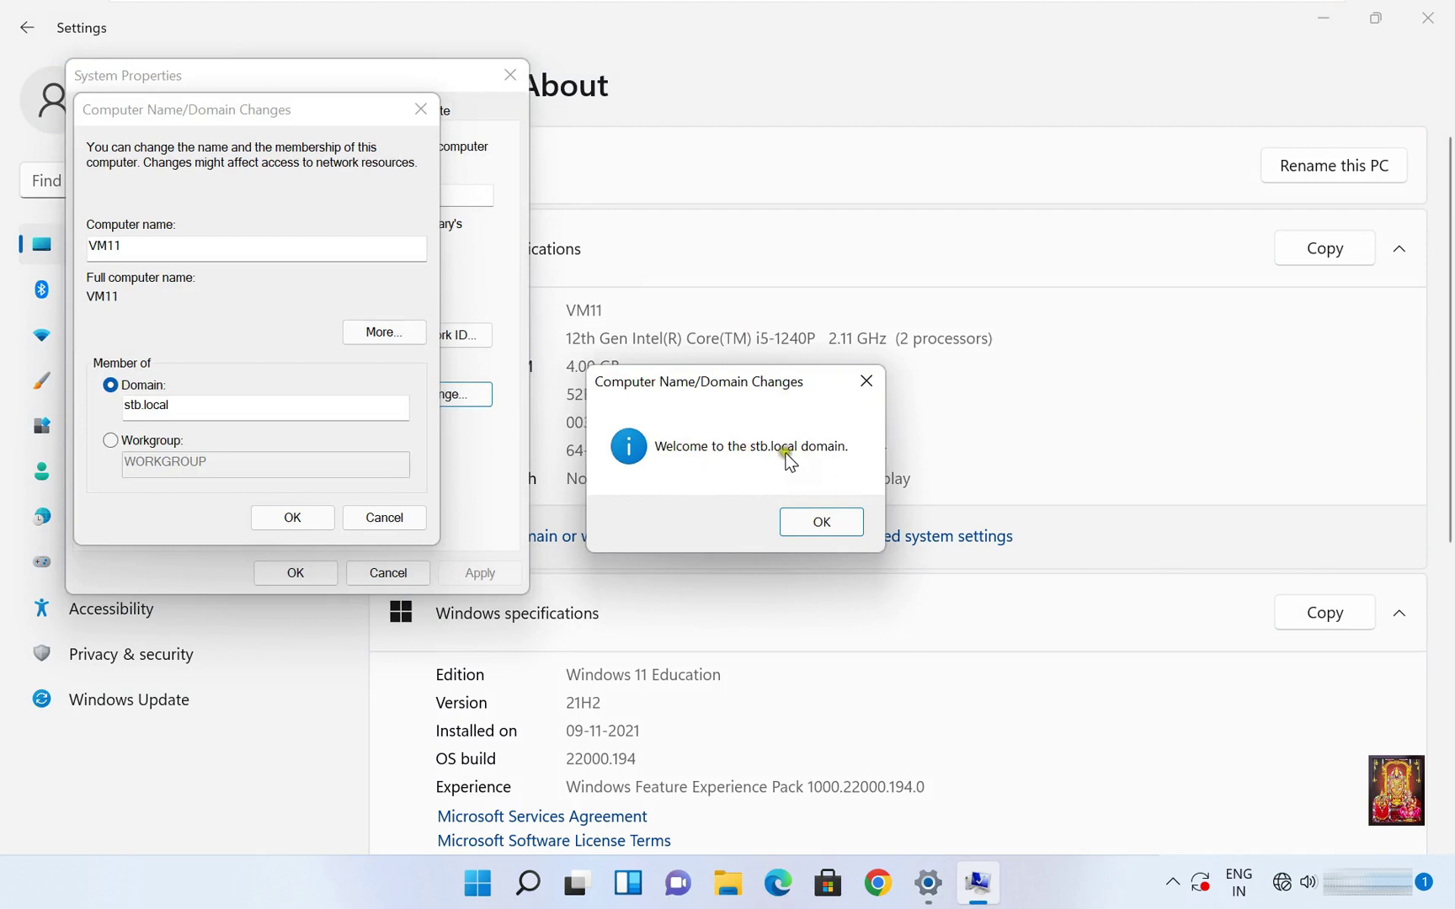
left_click(846, 523)
left_click(295, 517)
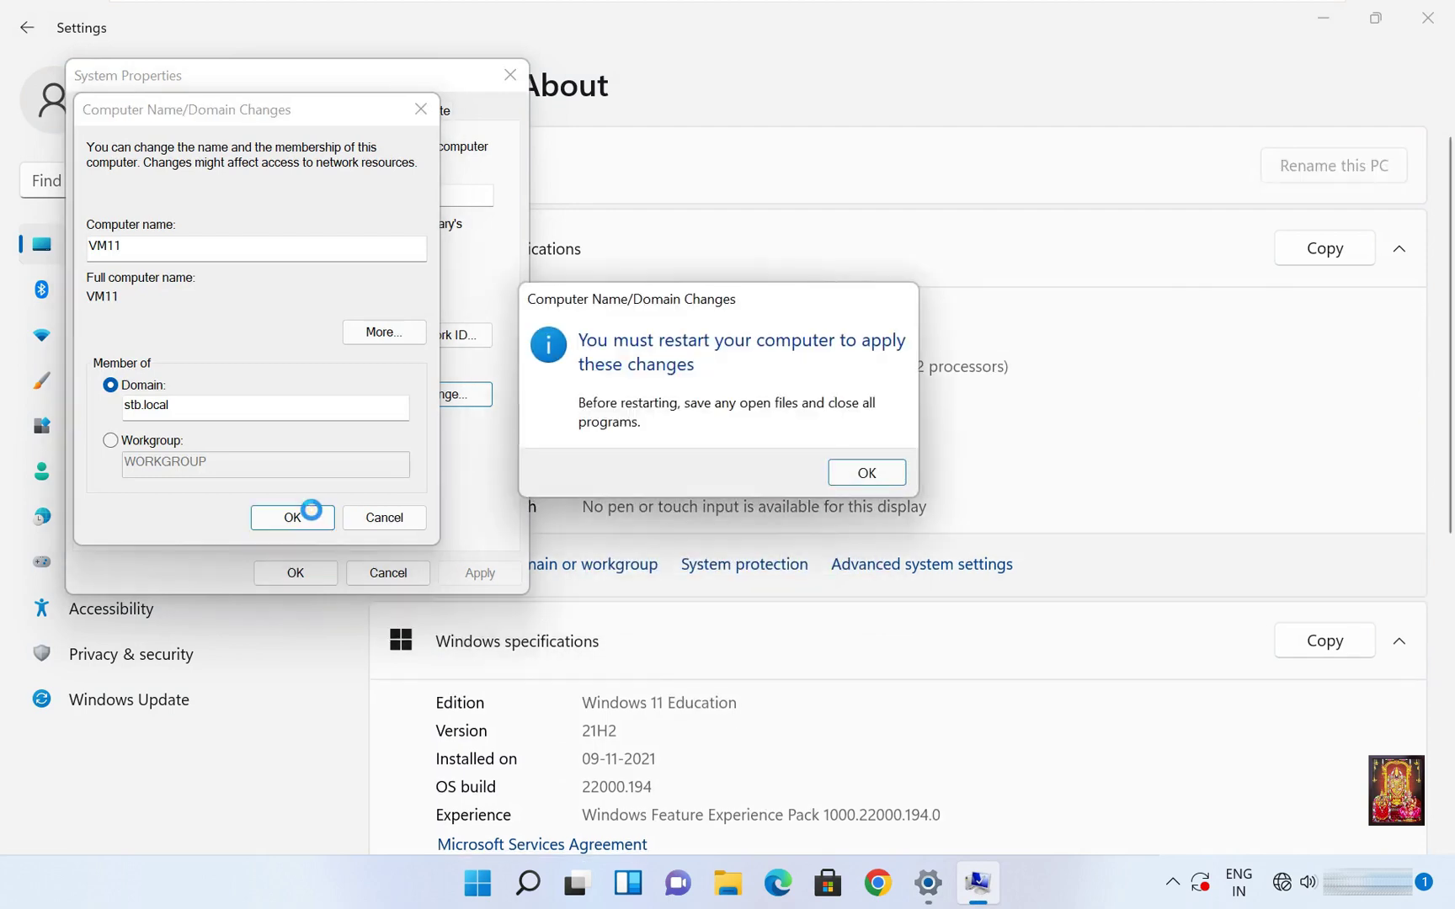
left_click(852, 477)
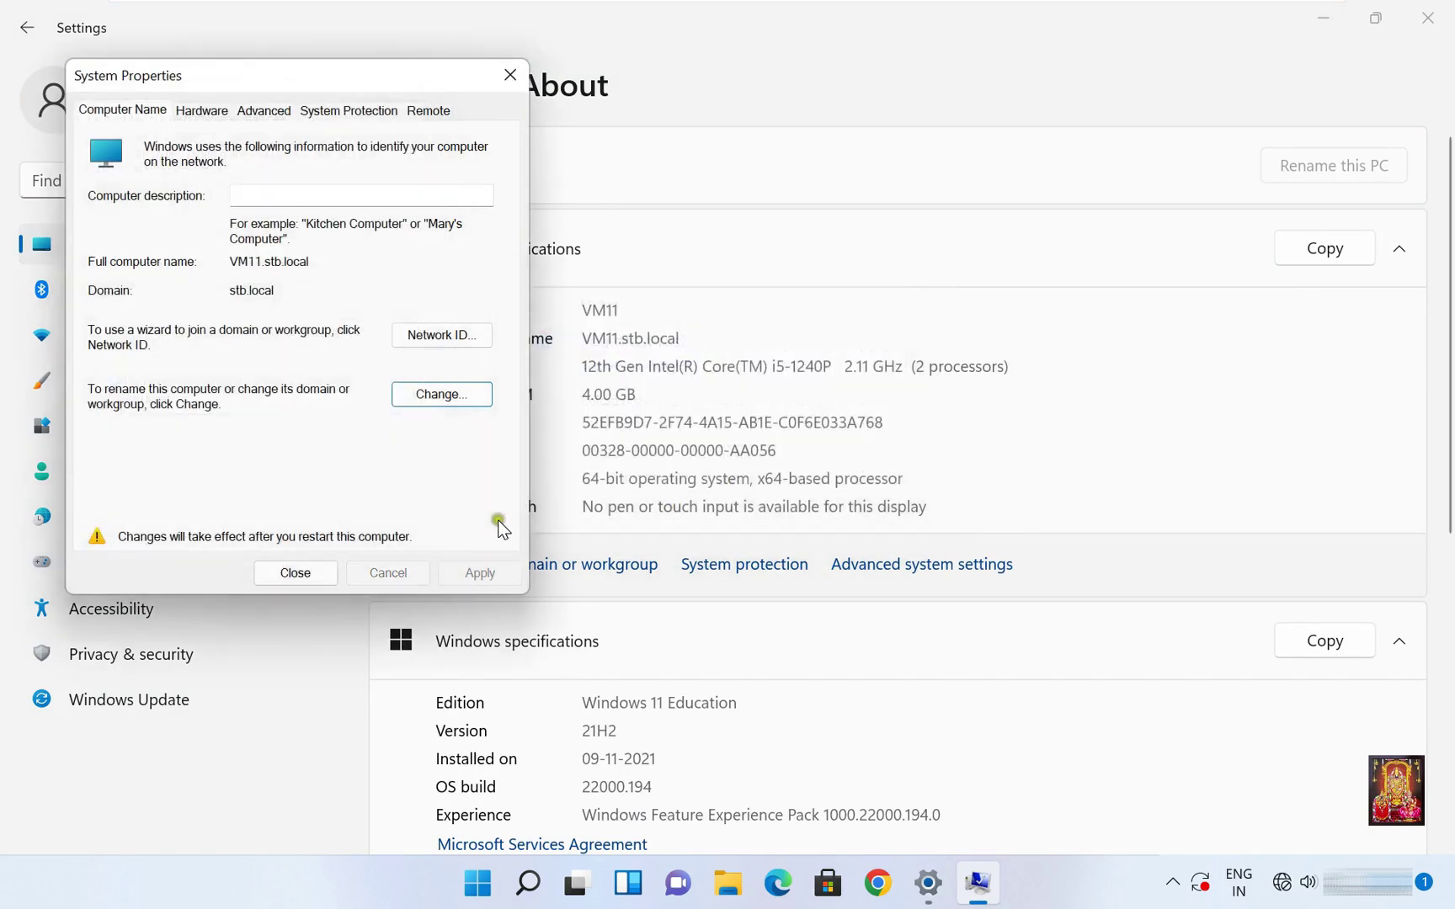
left_click(310, 572)
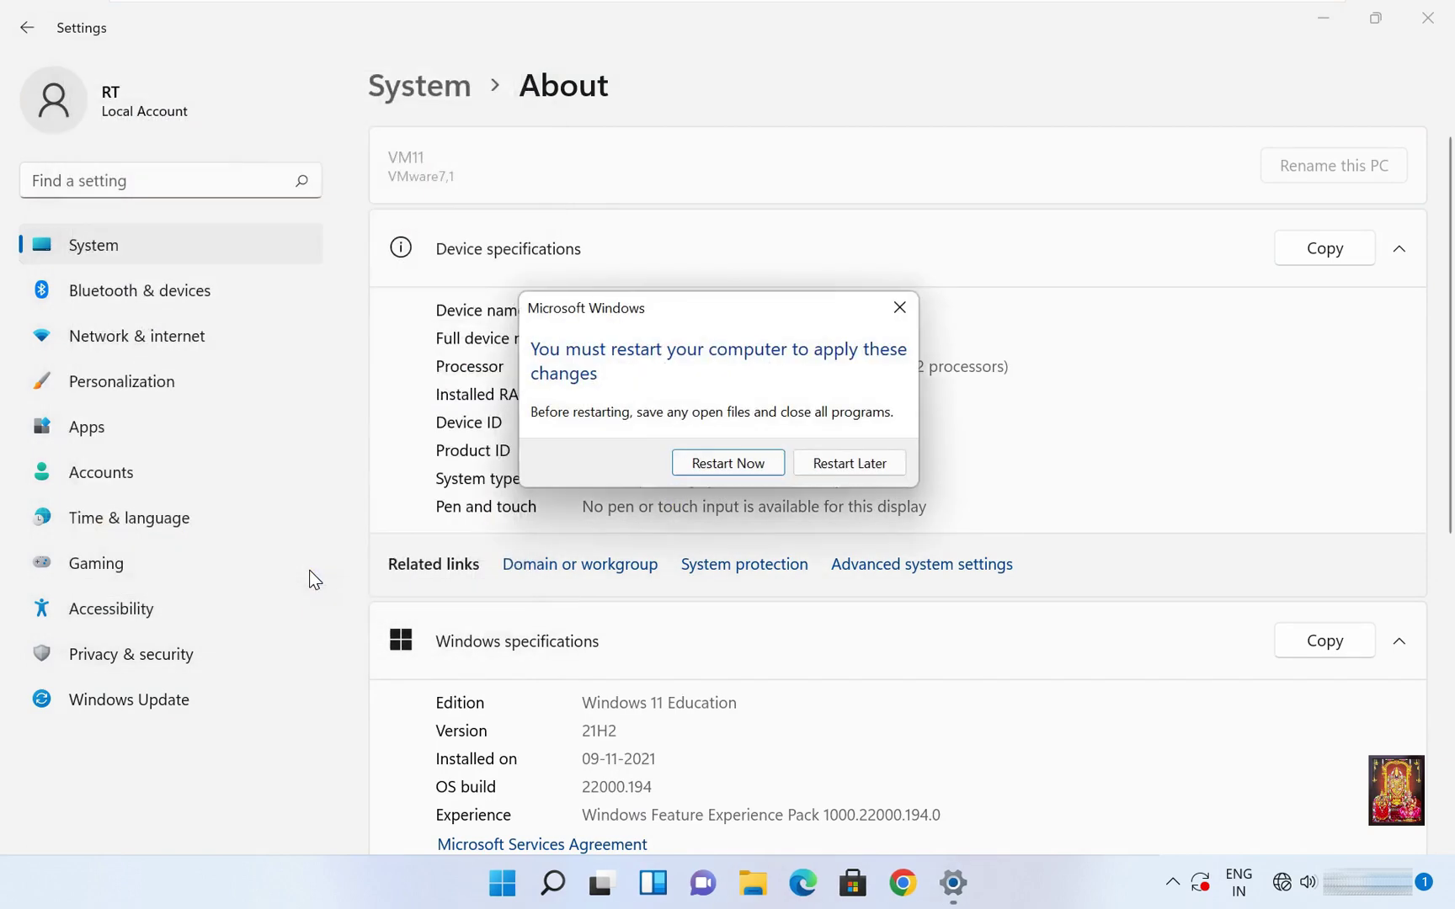
- Restart now, then pass the lock screen and choose Other user for STB sign-in
left_click(706, 477)
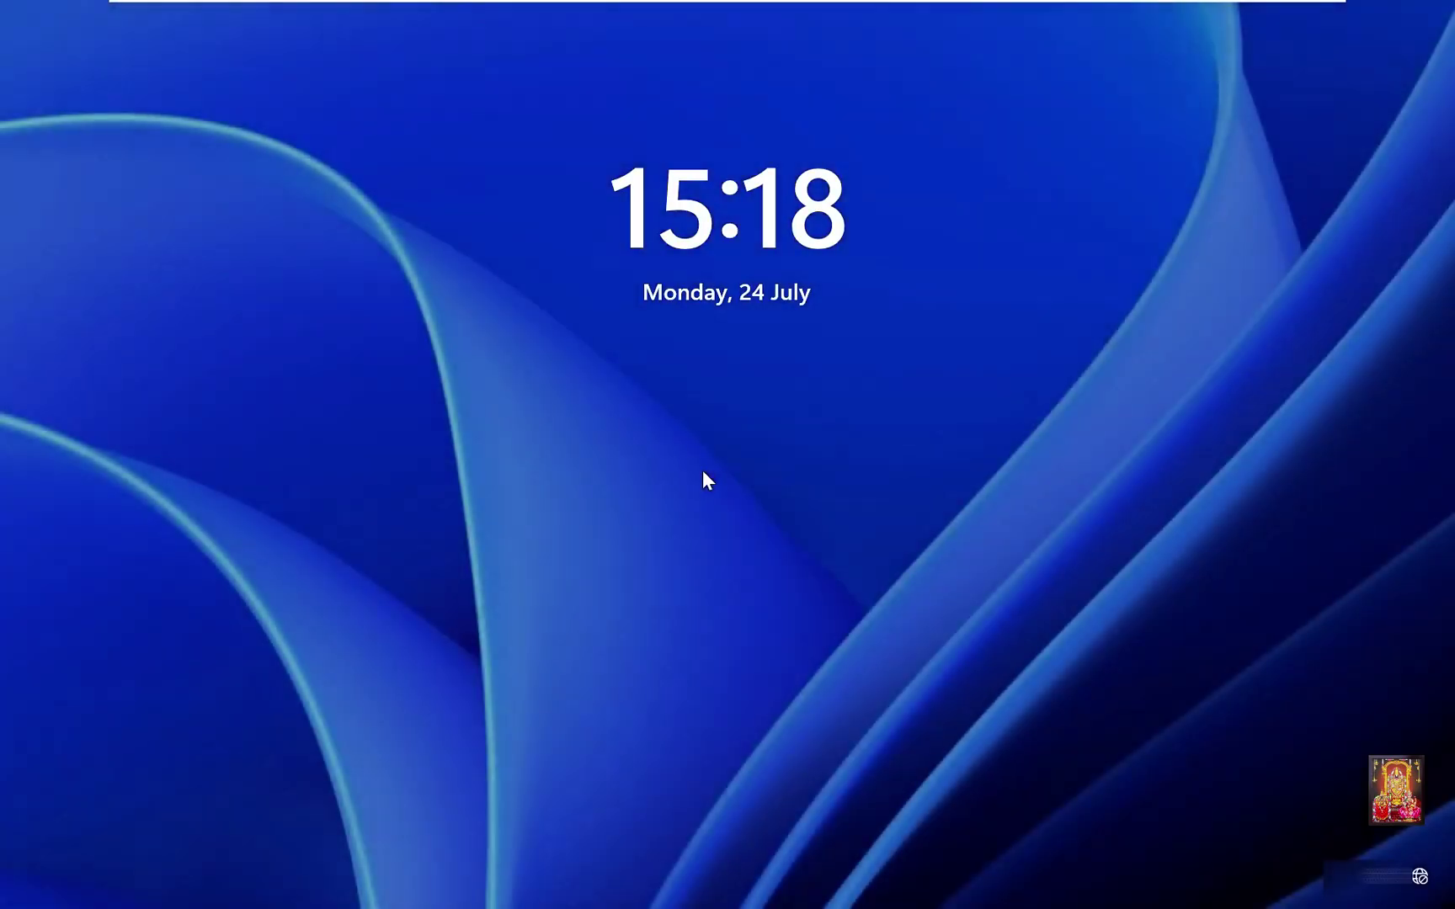
left_click(746, 566)
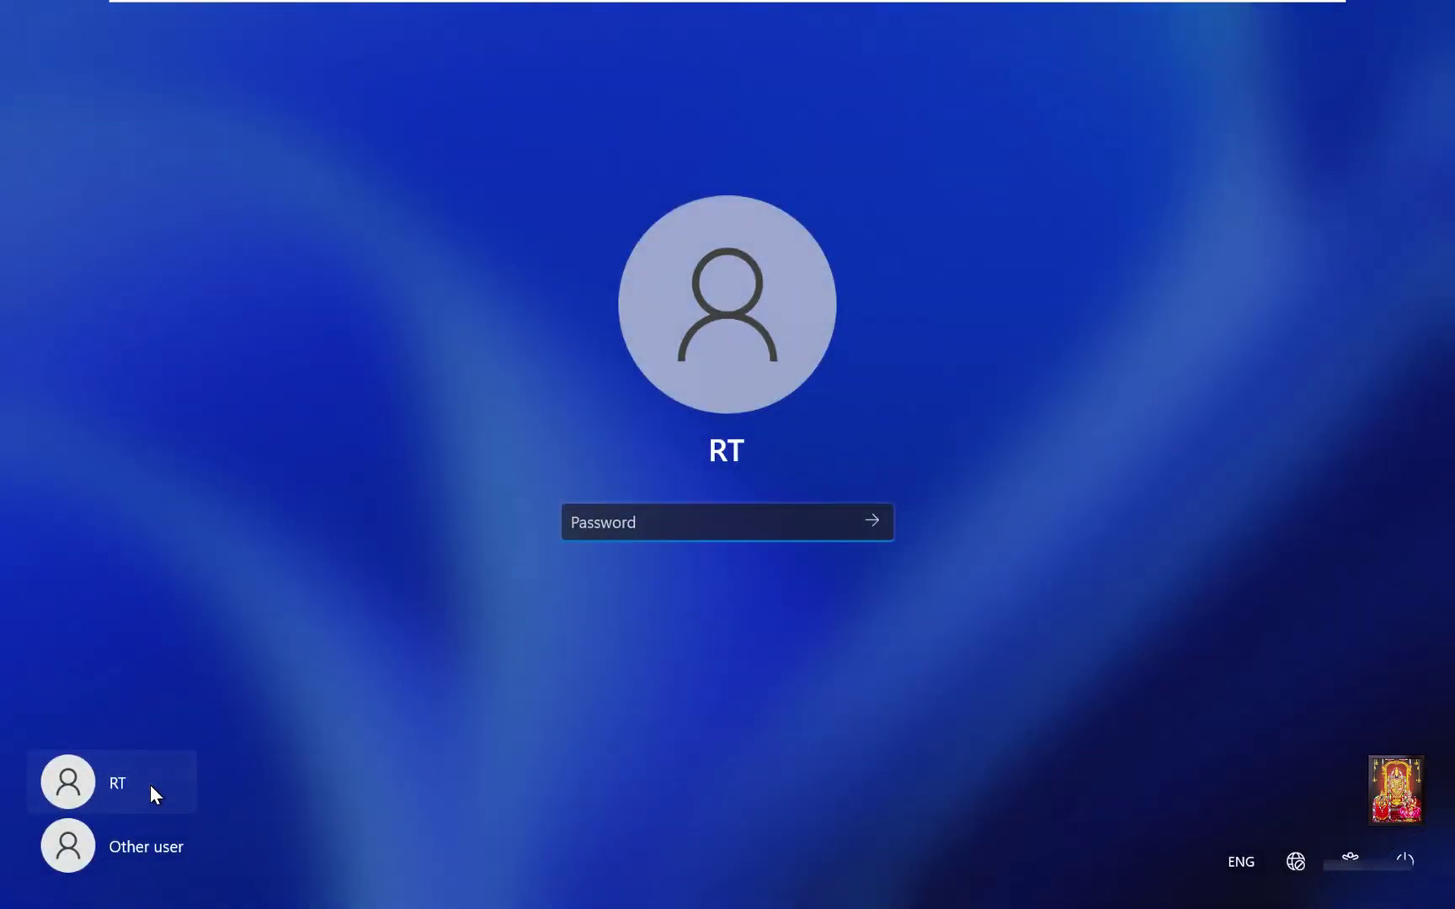
left_click(162, 848)
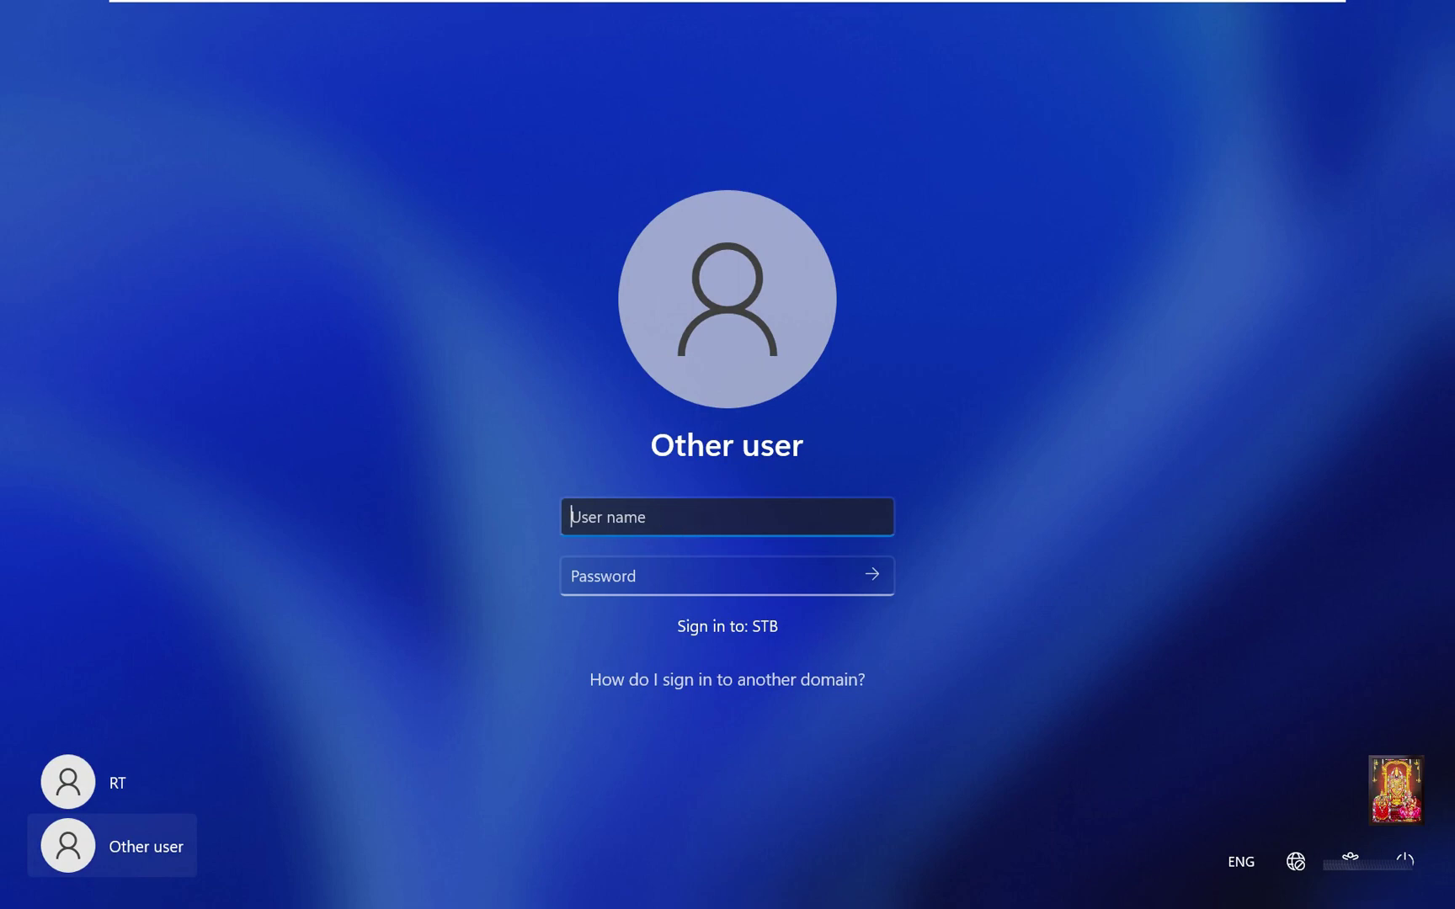
- Sign in as stb\administrator with the account password
type("stb\\administrator")
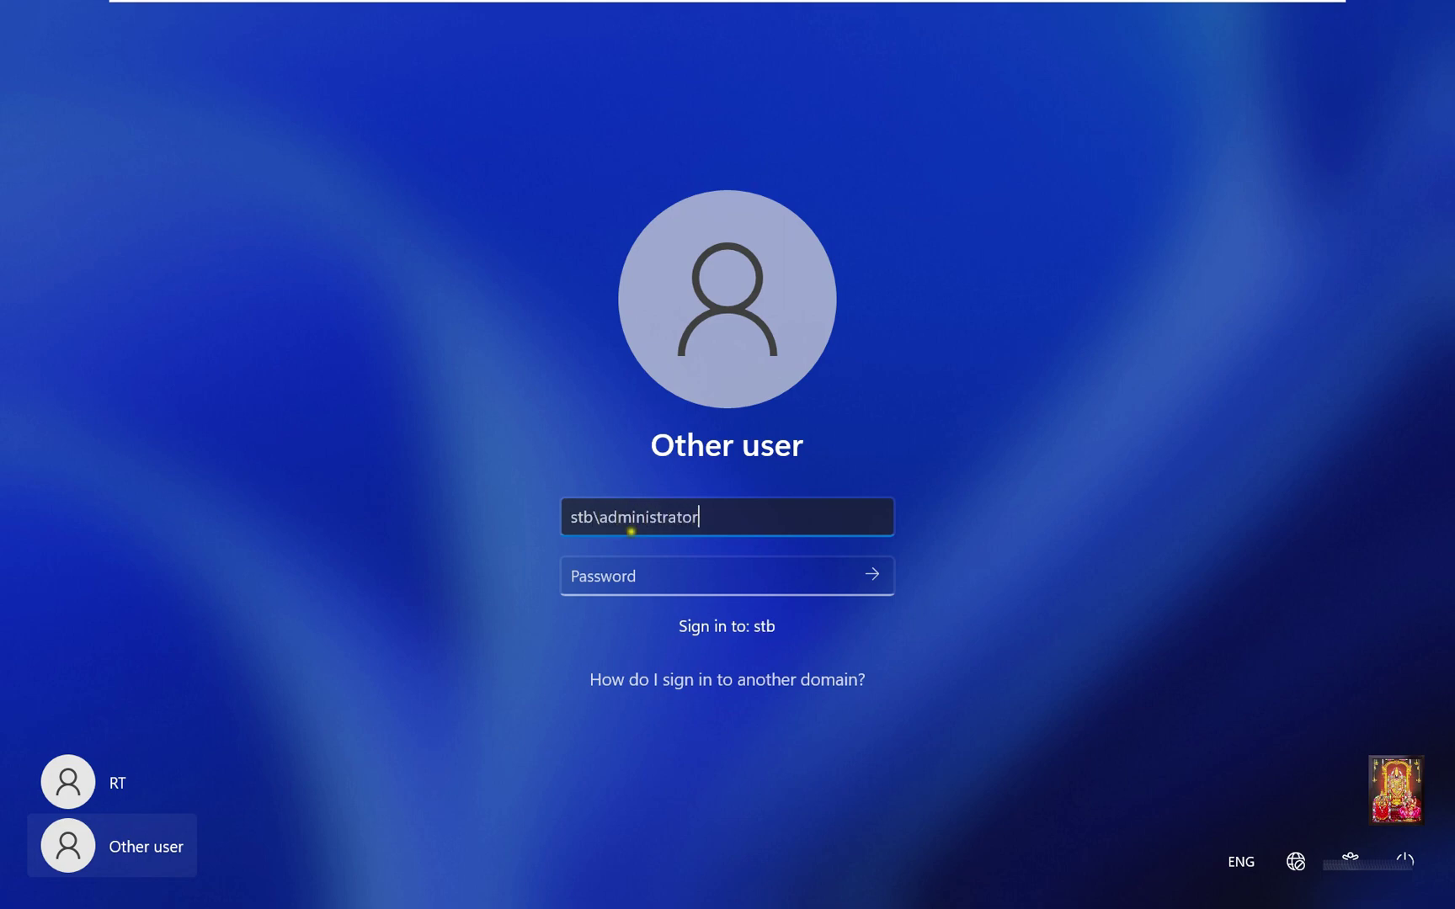
left_click(657, 568)
type("•••")
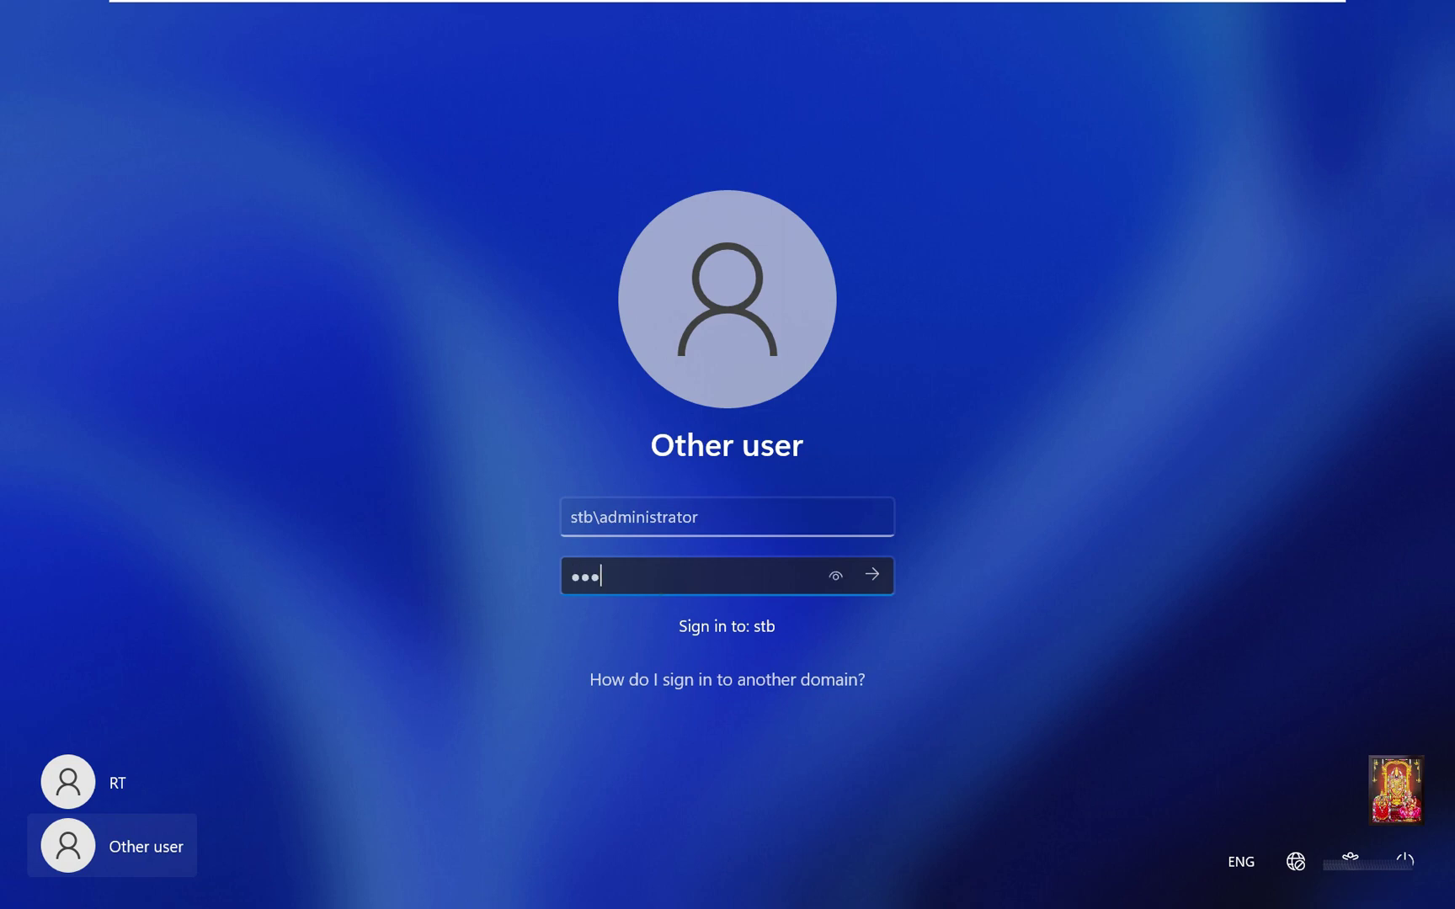
type("••••")
key("Return")
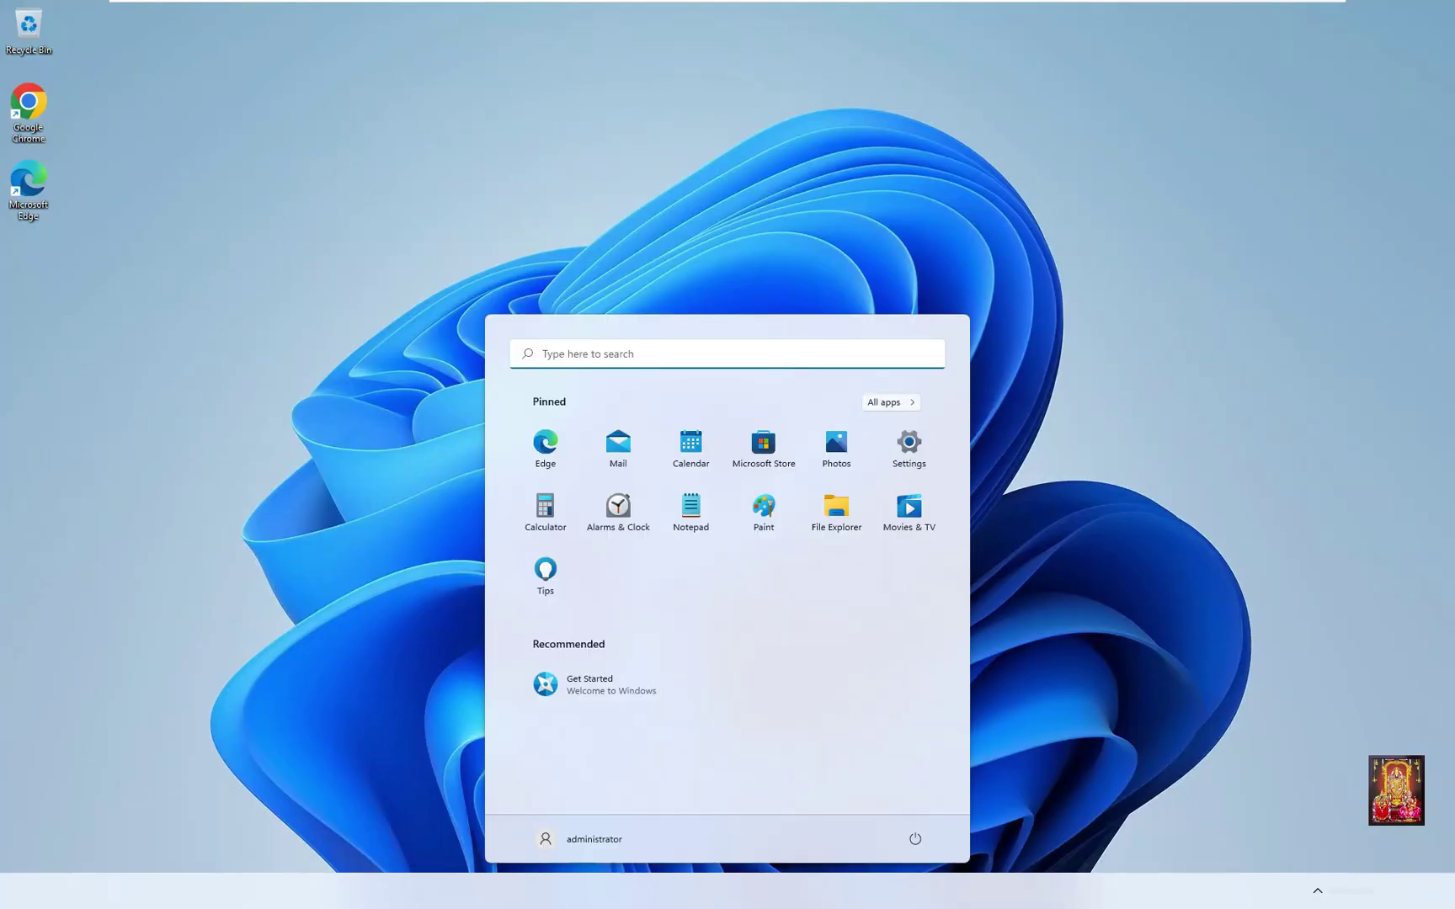
- Dismiss the Start menu to reveal the domain administrator's desktop
left_click(309, 664)
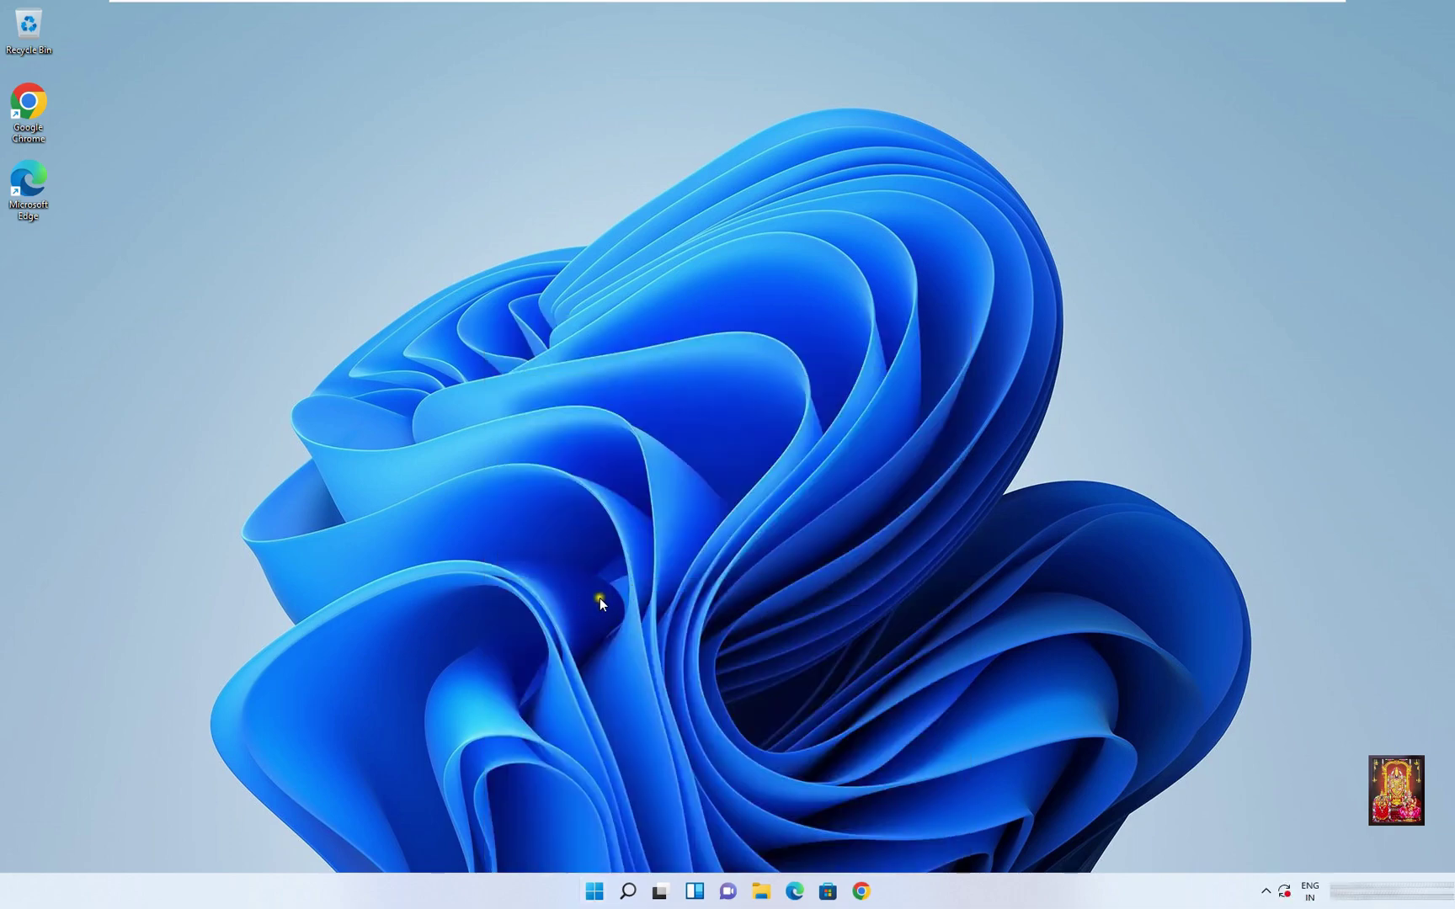